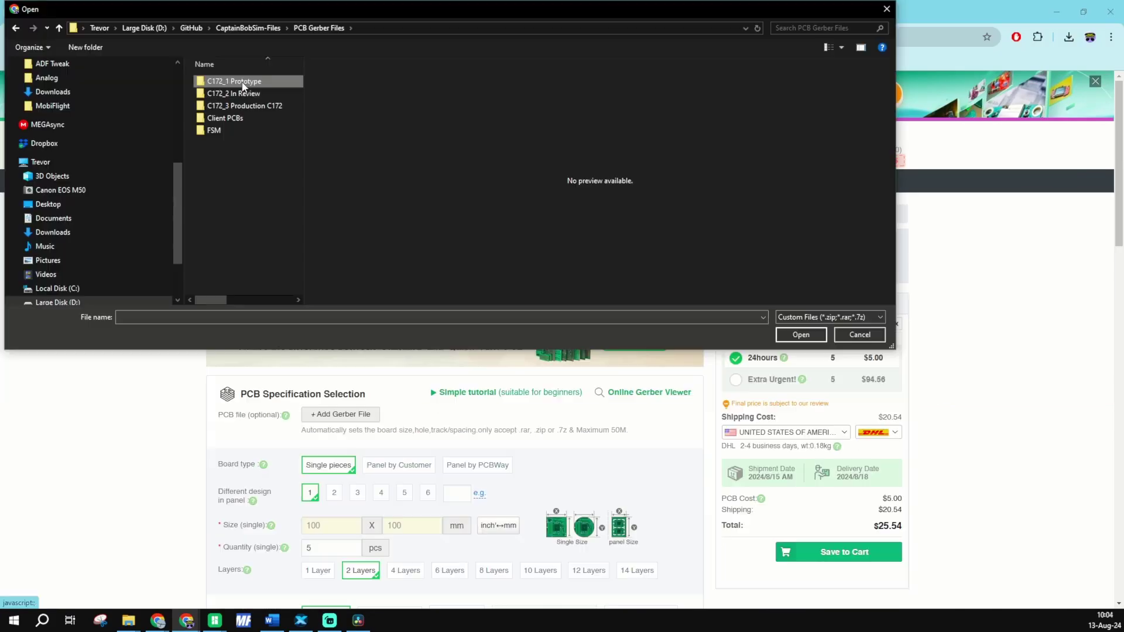
Step: Attach the Gerber archive GNS 530 PCB V1.1 v62_2024-07-18.zip to the PCB order
double_click(244, 94)
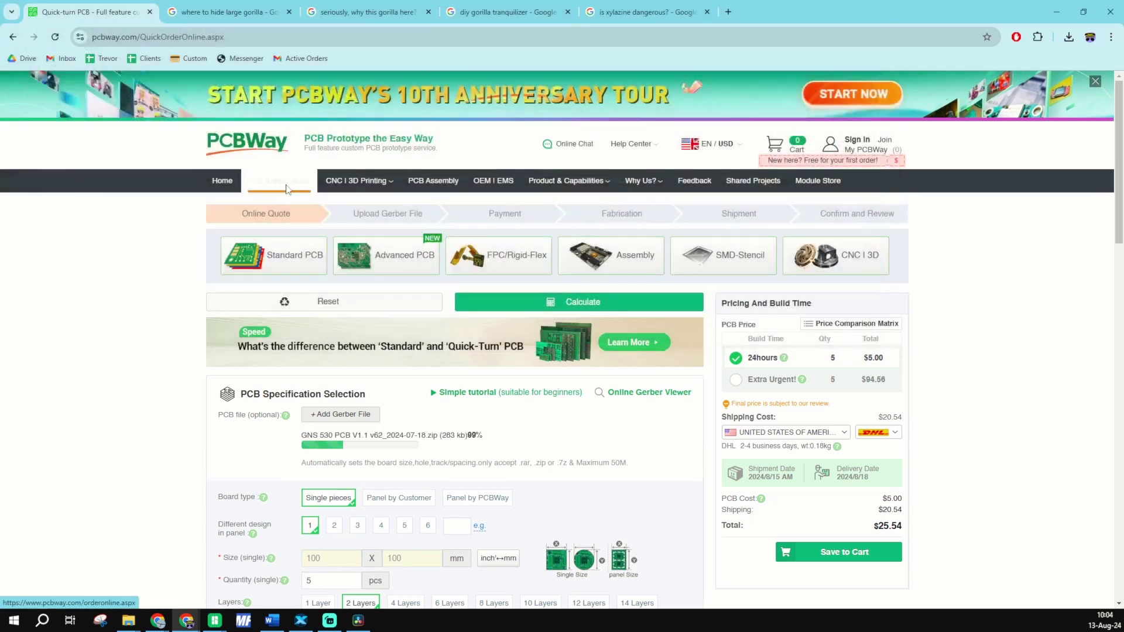
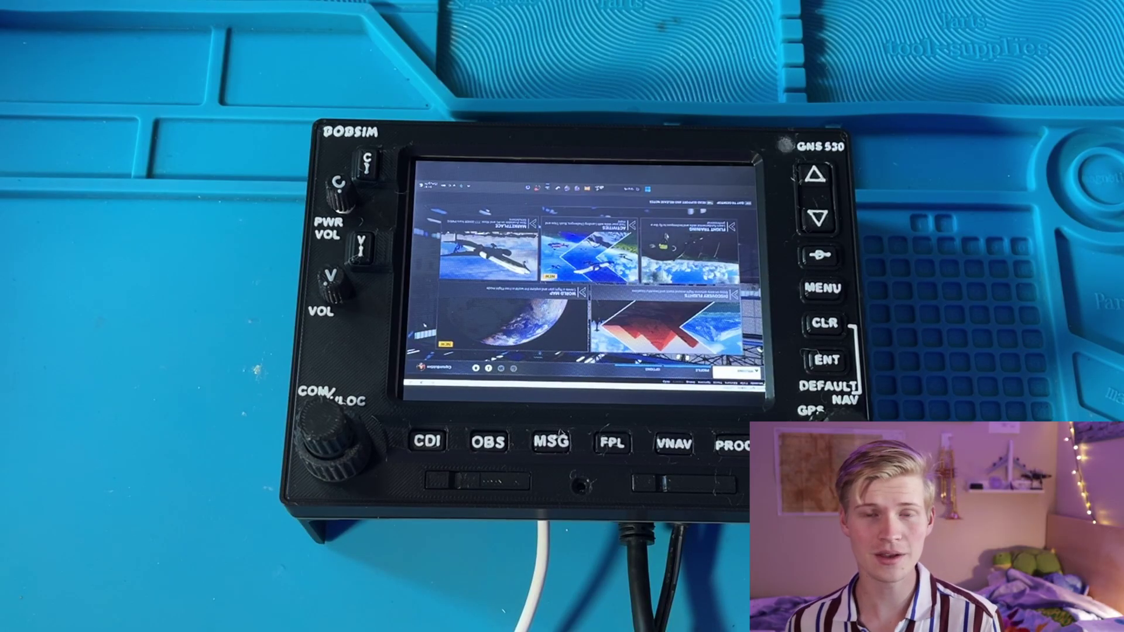
Step: Open the Windows display settings and arrange display 2 directly left of display 1, level with its lower edge
key(super)
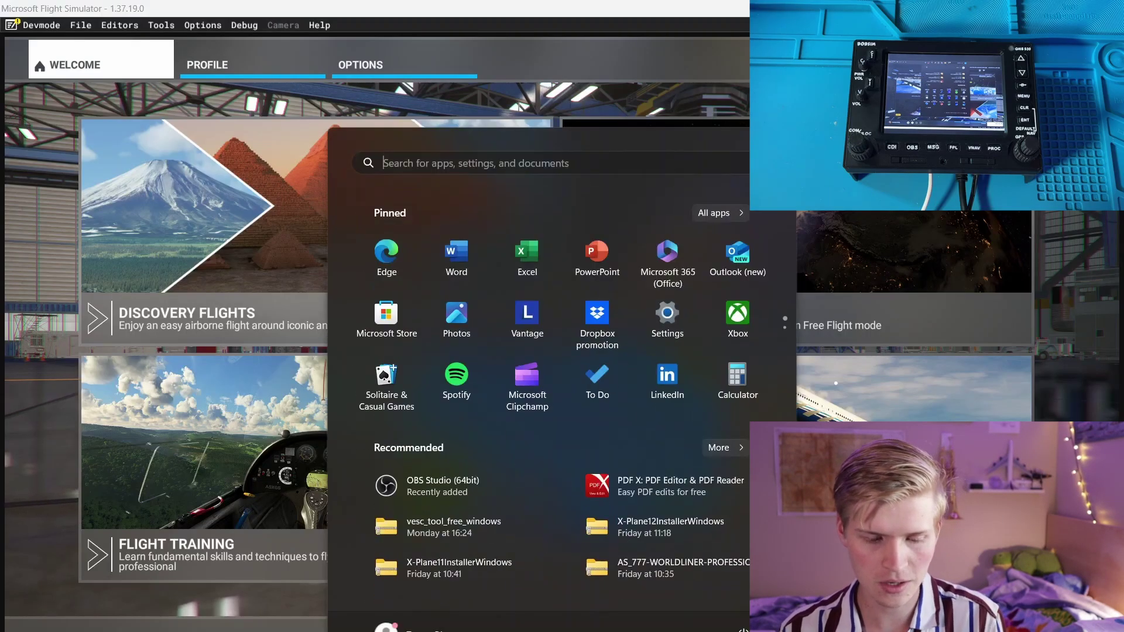
text(d)
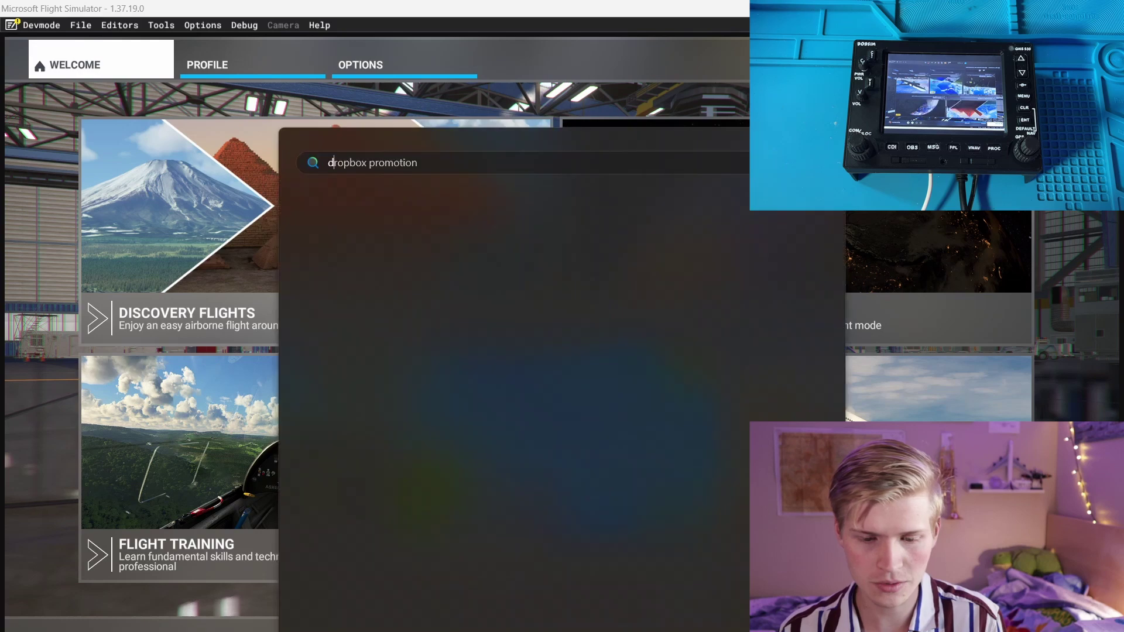
text(isplay)
key(Return)
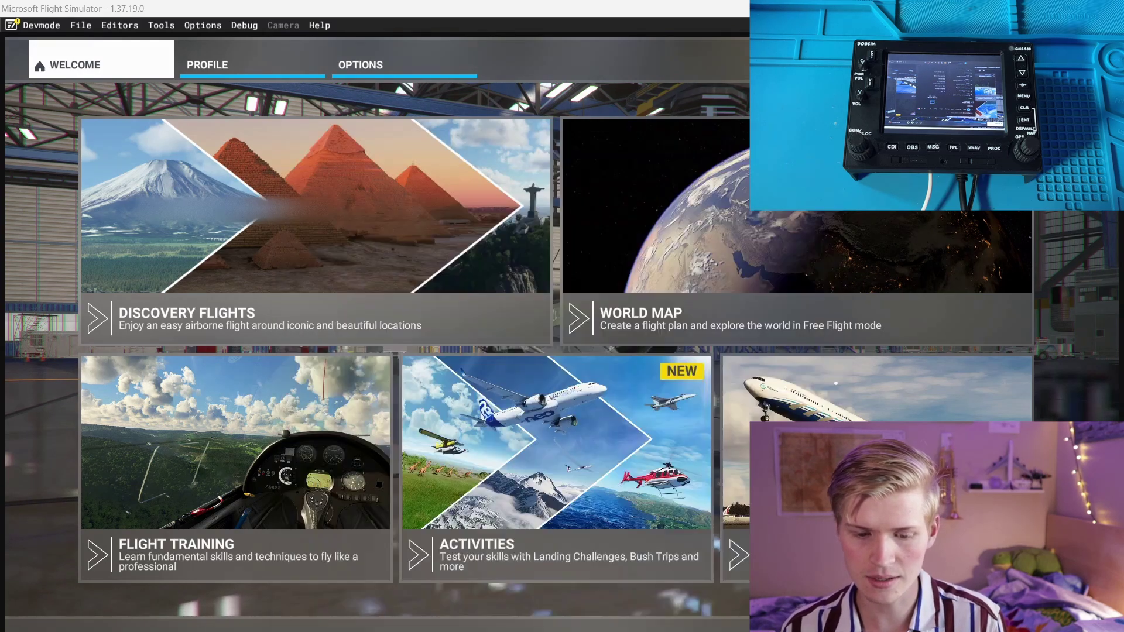
click(942, 379)
click(942, 366)
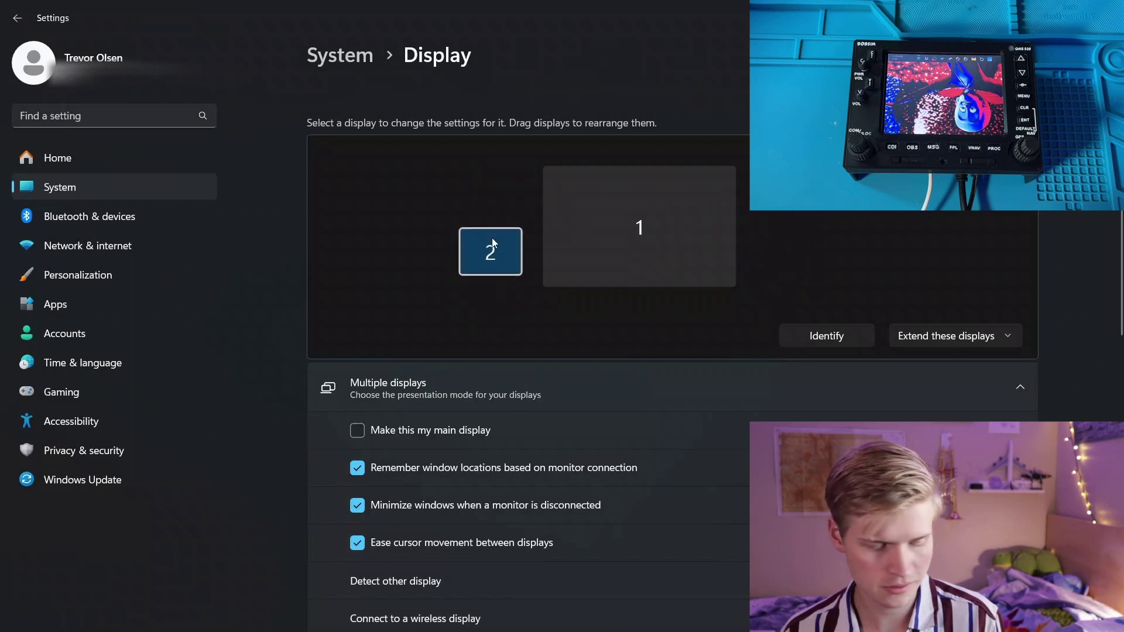
drag(492, 239, 493, 241)
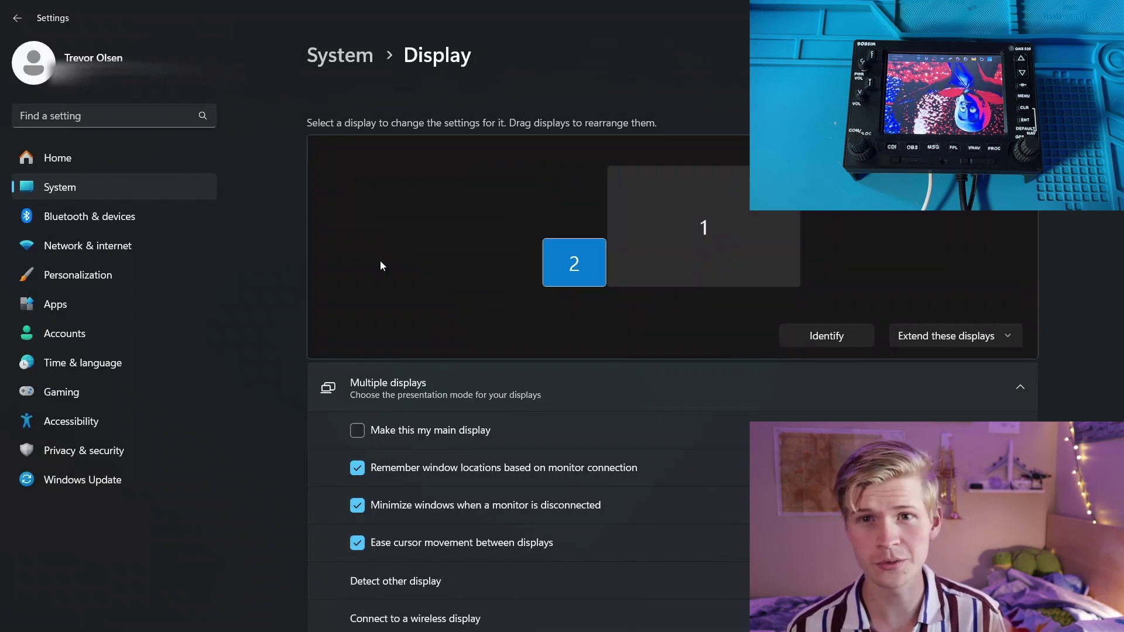
Step: Set the orientation of display 2 to Landscape (flipped)
scroll(381, 261, down, 10)
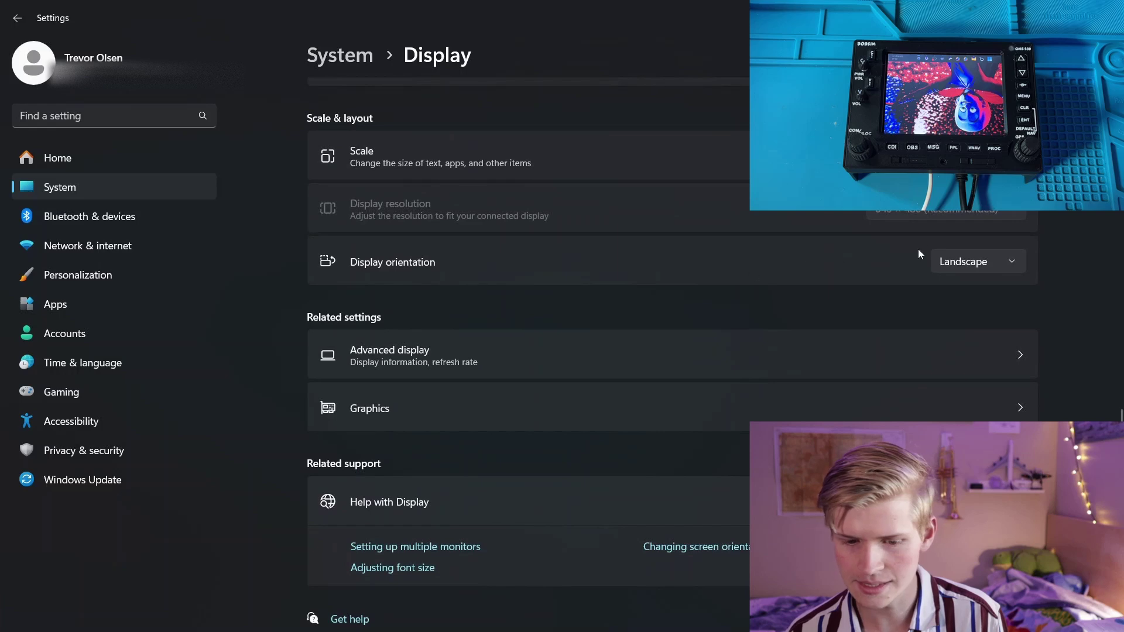
click(971, 267)
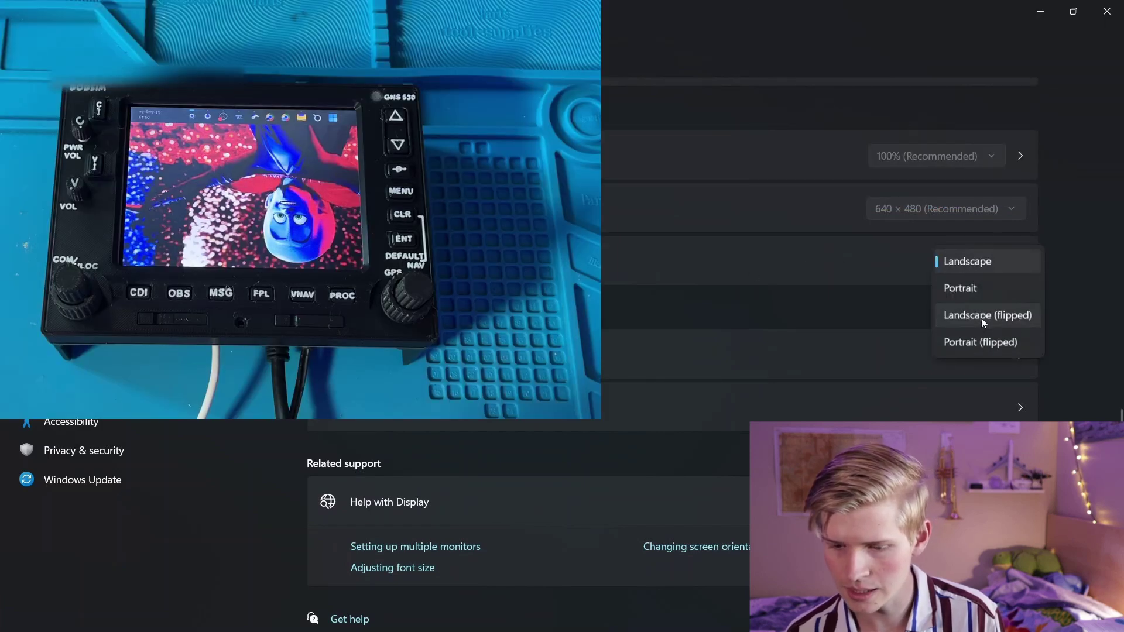
click(981, 317)
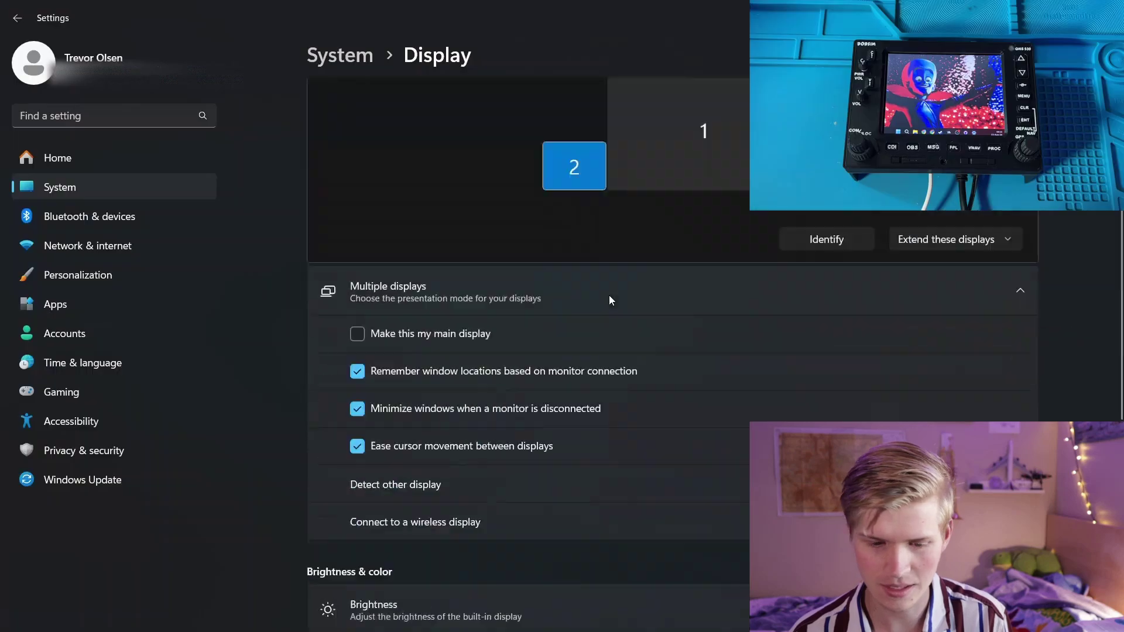
scroll(609, 295, up, 2)
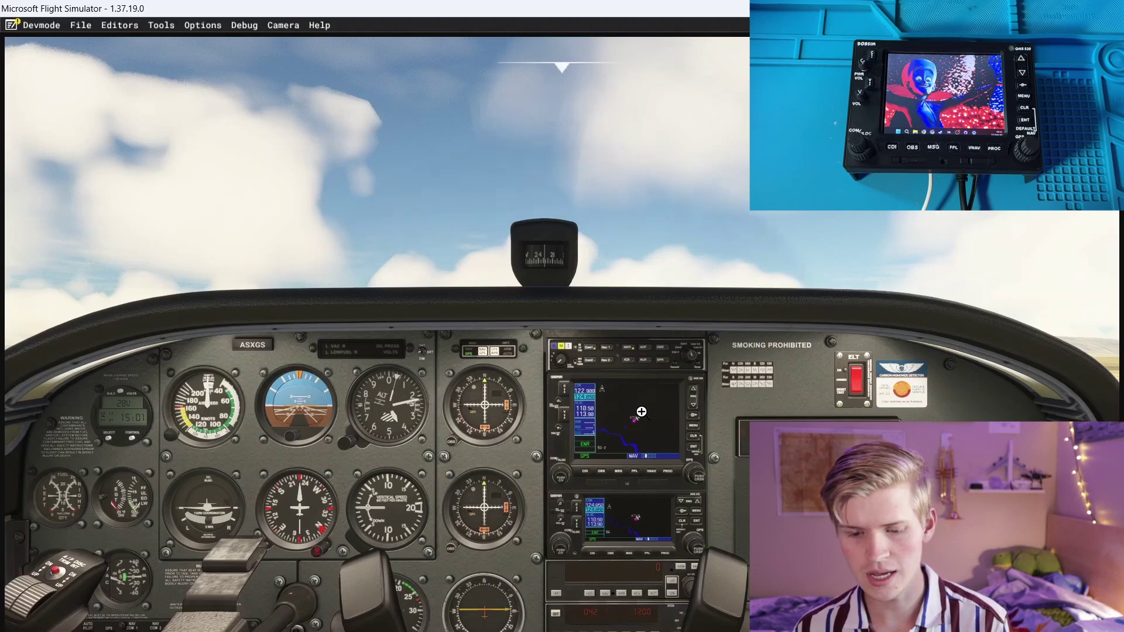
Step: In Microsoft Flight Simulator, pop the GNS 530 screen out of the cockpit and send its window to display 2
alt+click(613, 417)
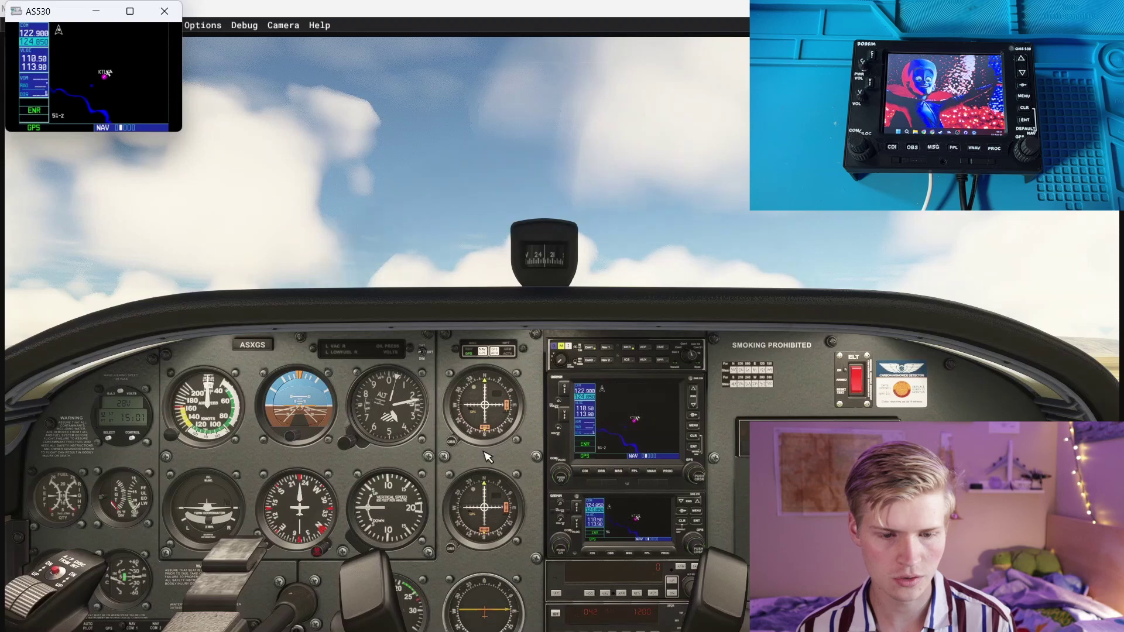
drag(117, 9, 141, 77)
key(super+shift+Left)
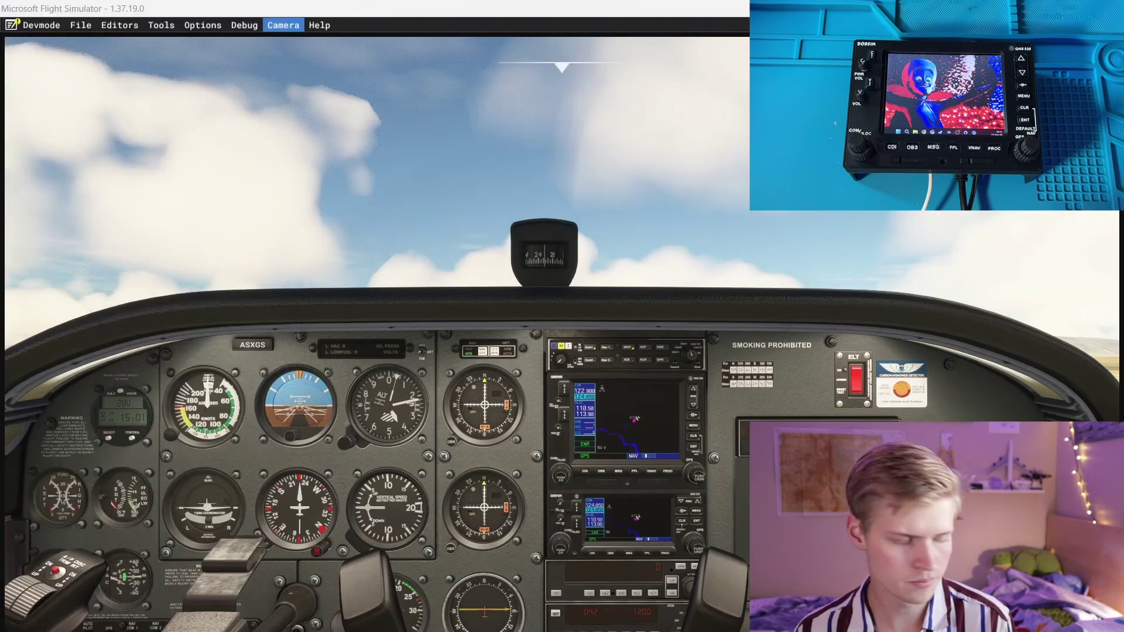
click(283, 24)
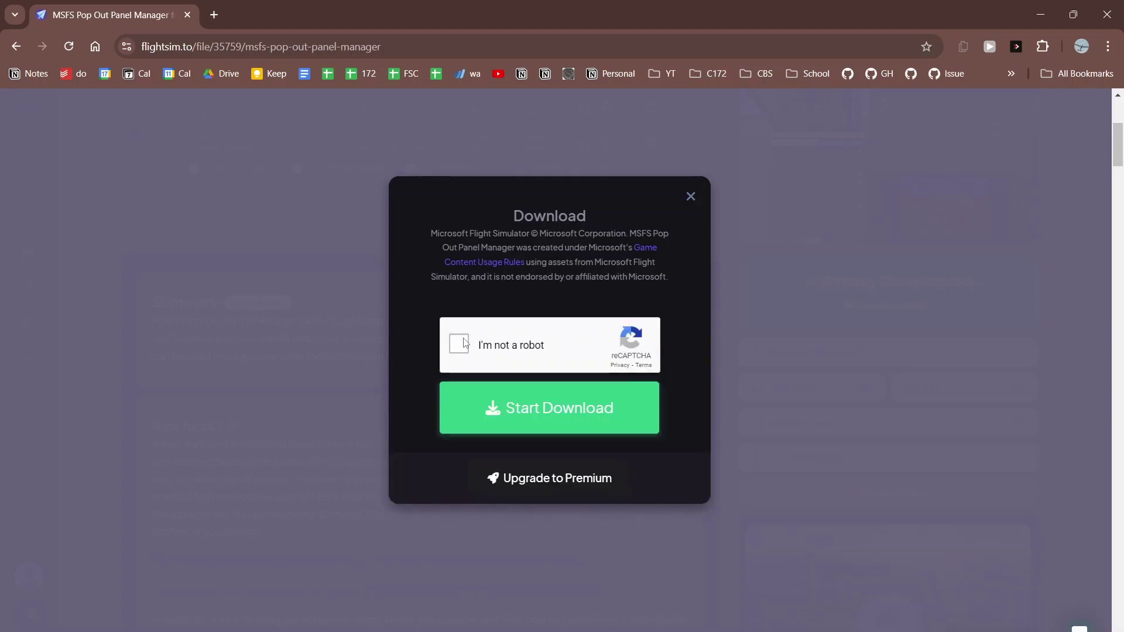
Step: Download MSFS Pop Out Panel Manager from flightsim.to, passing the robot check, and read its installation notes
click(459, 344)
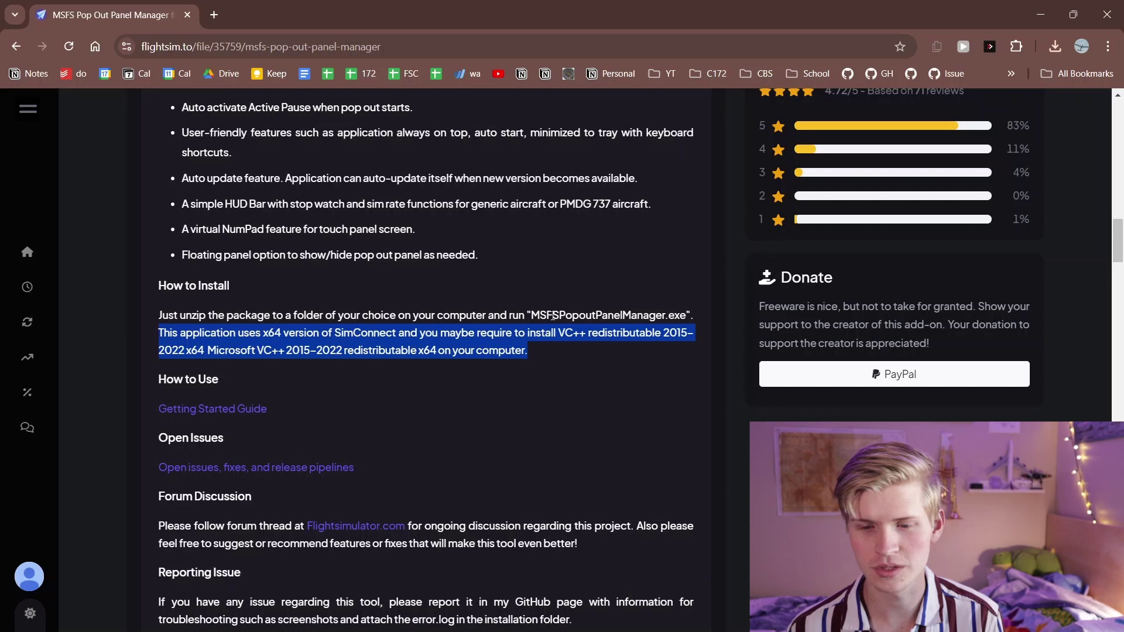
scroll(455, 412, down, 5)
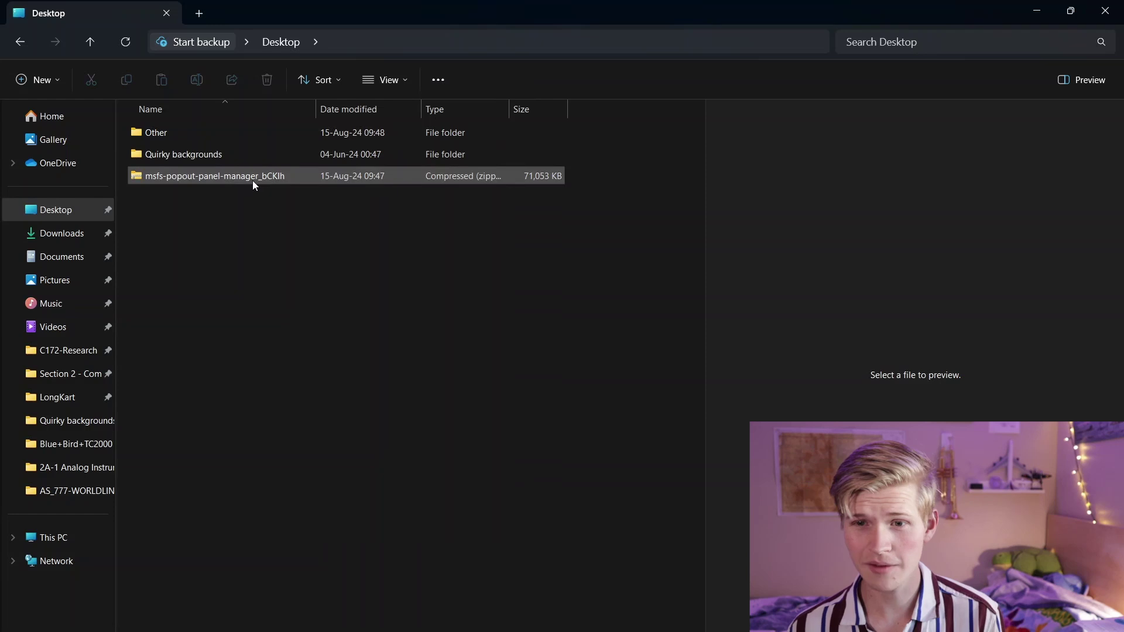
Step: Extract the msfs-popout-panel-manager archive on the Desktop into its default folder
click(252, 181)
right_click(253, 180)
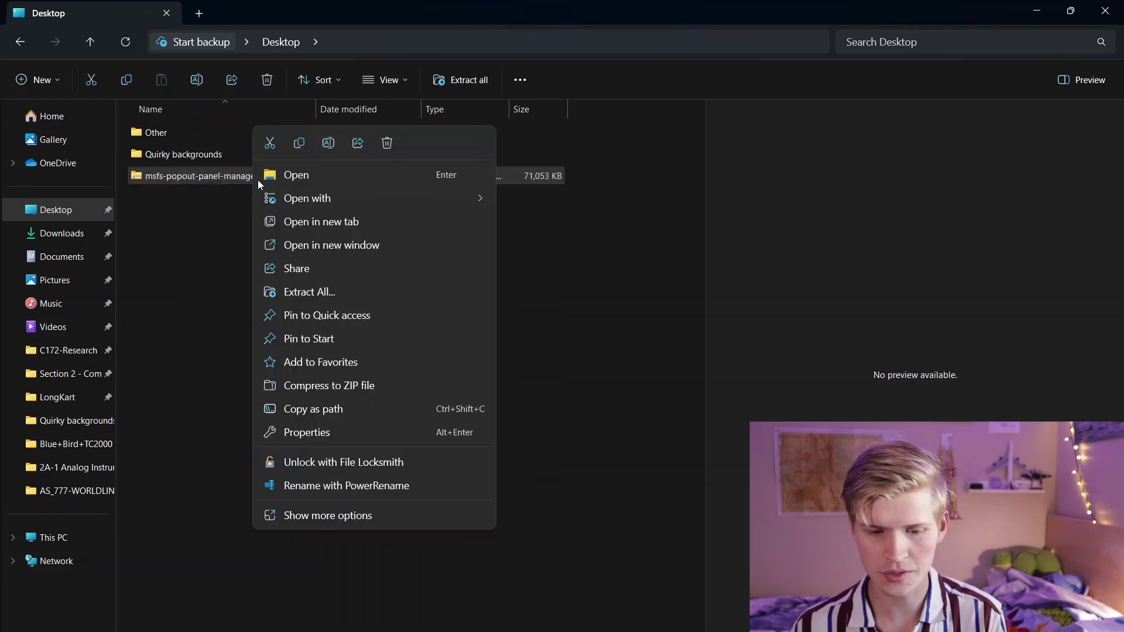
click(311, 291)
click(688, 493)
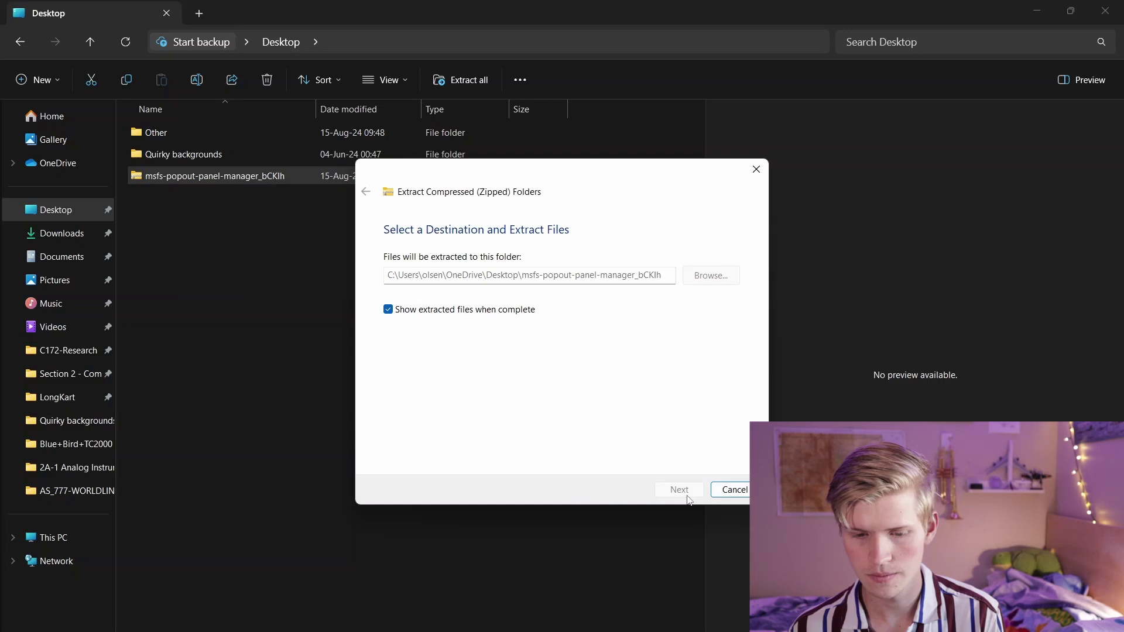
Step: Run MSFSPopoutPanelManager.exe from the extracted folder, allowing it past the Windows SmartScreen block
double_click(436, 321)
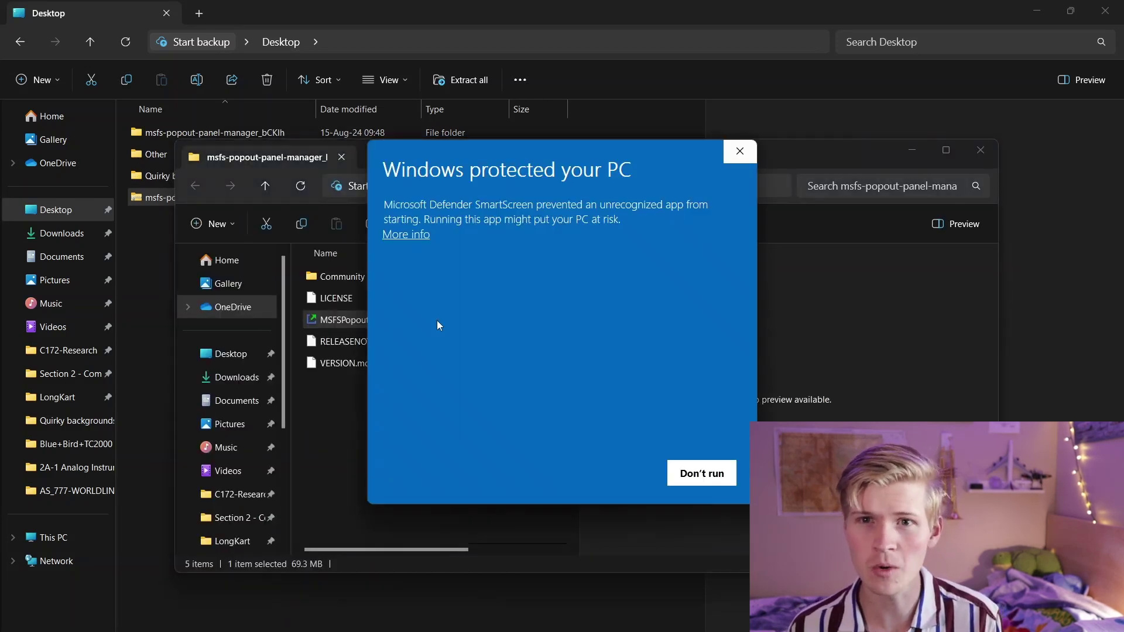
click(402, 235)
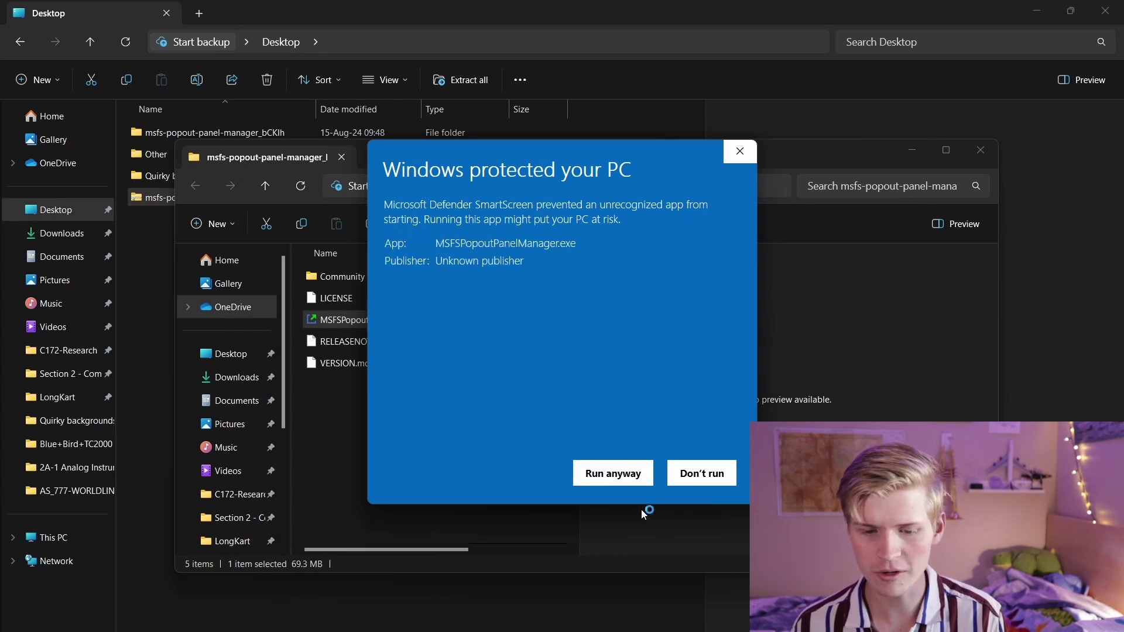
click(601, 483)
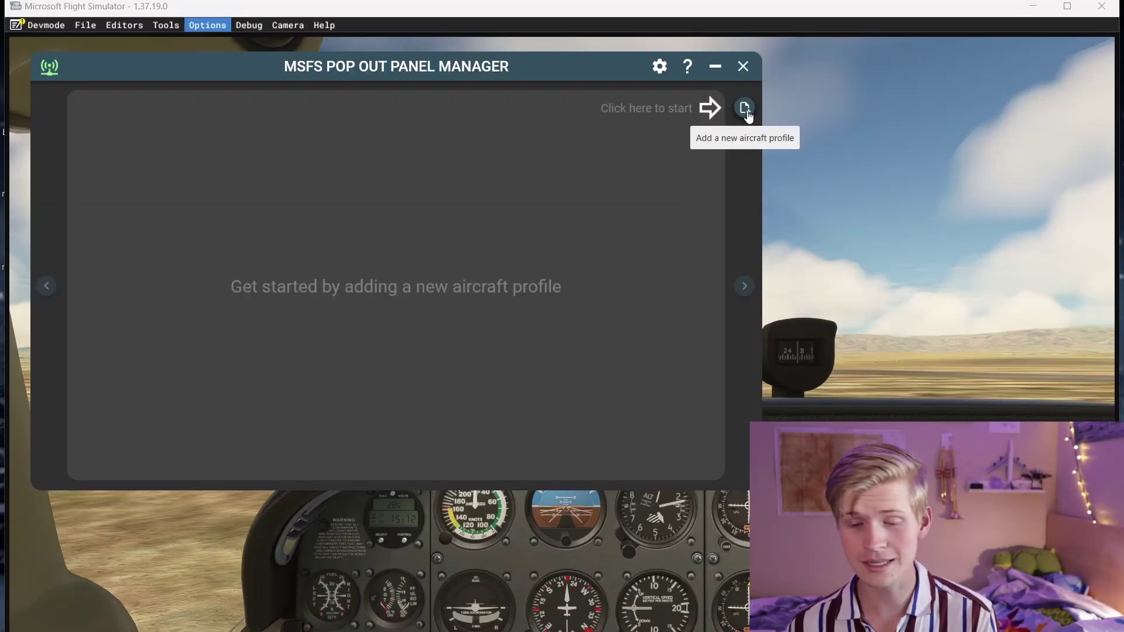
Step: Add a new aircraft profile named Cessna 172 in MSFS Pop Out Panel Manager
click(744, 109)
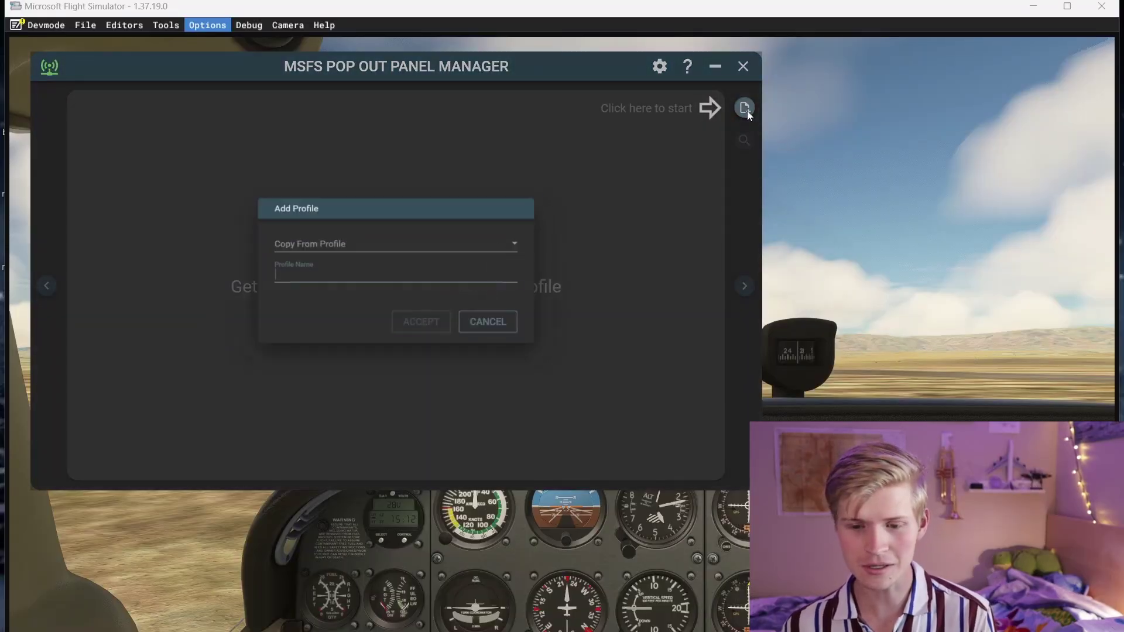
text(Cess)
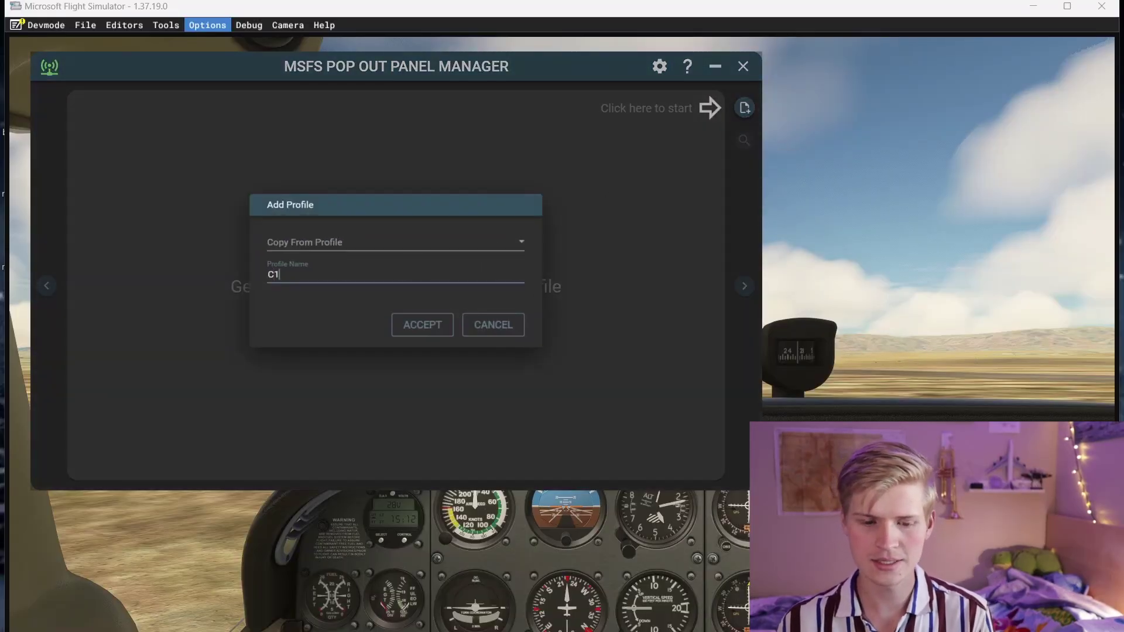
text(na 172)
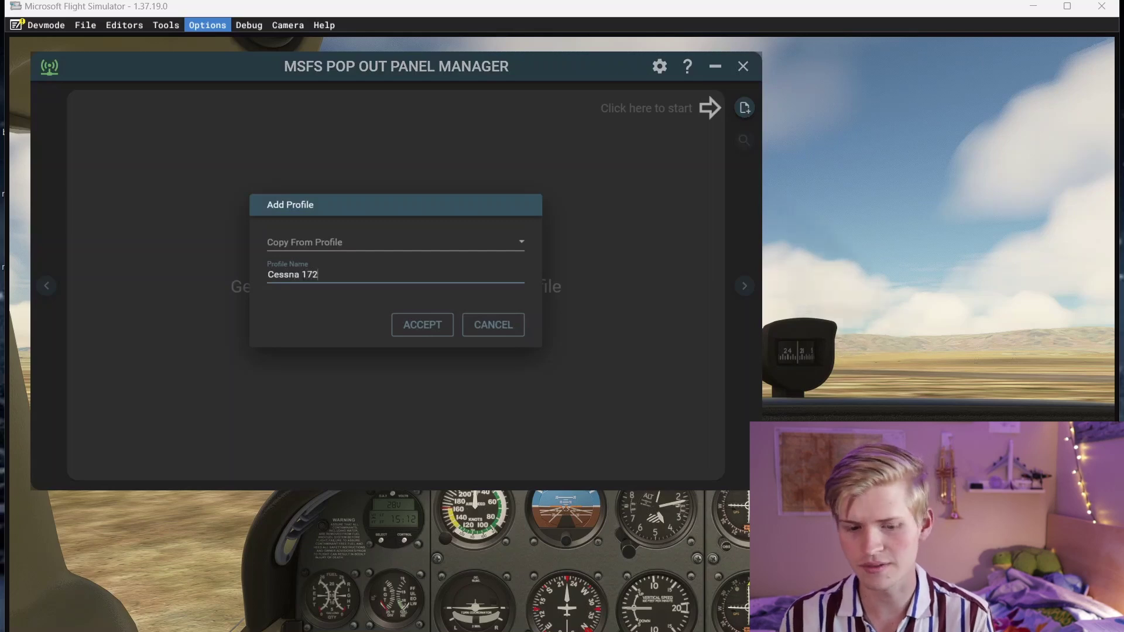
click(420, 333)
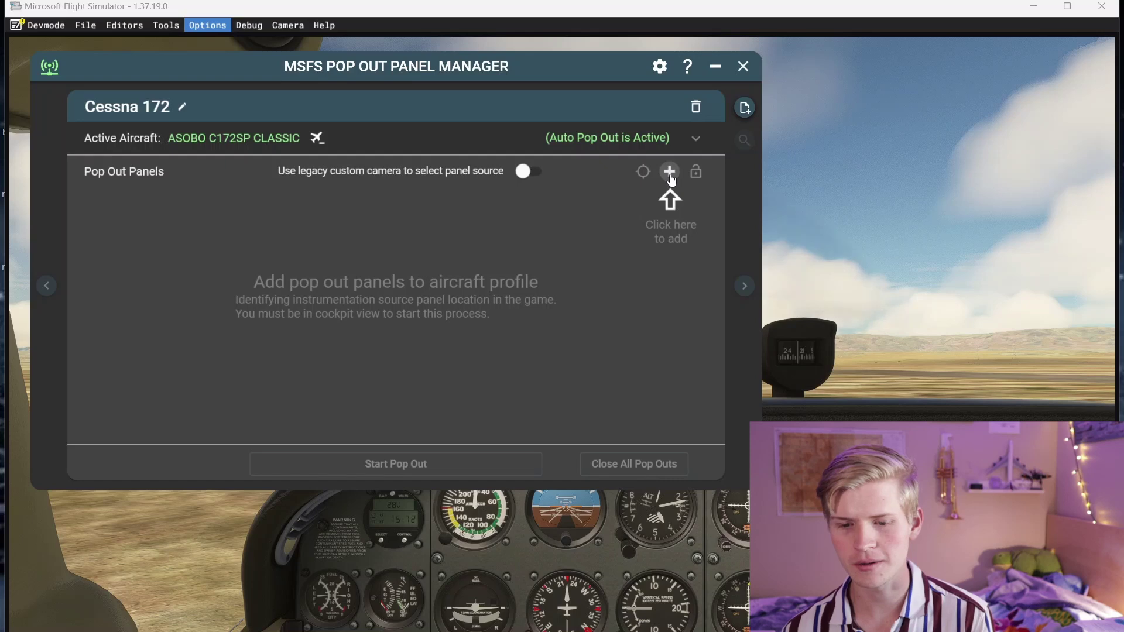
Step: Add a pop out panel to the Cessna 172 profile and name it GNS 530
click(670, 175)
click(198, 206)
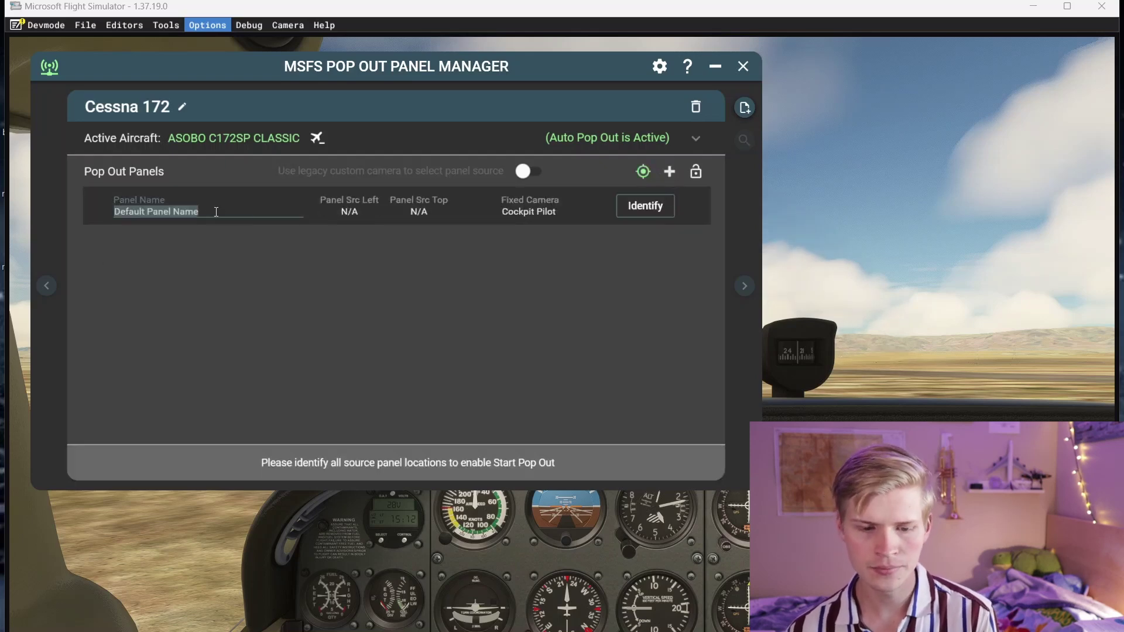
text(GNS 530)
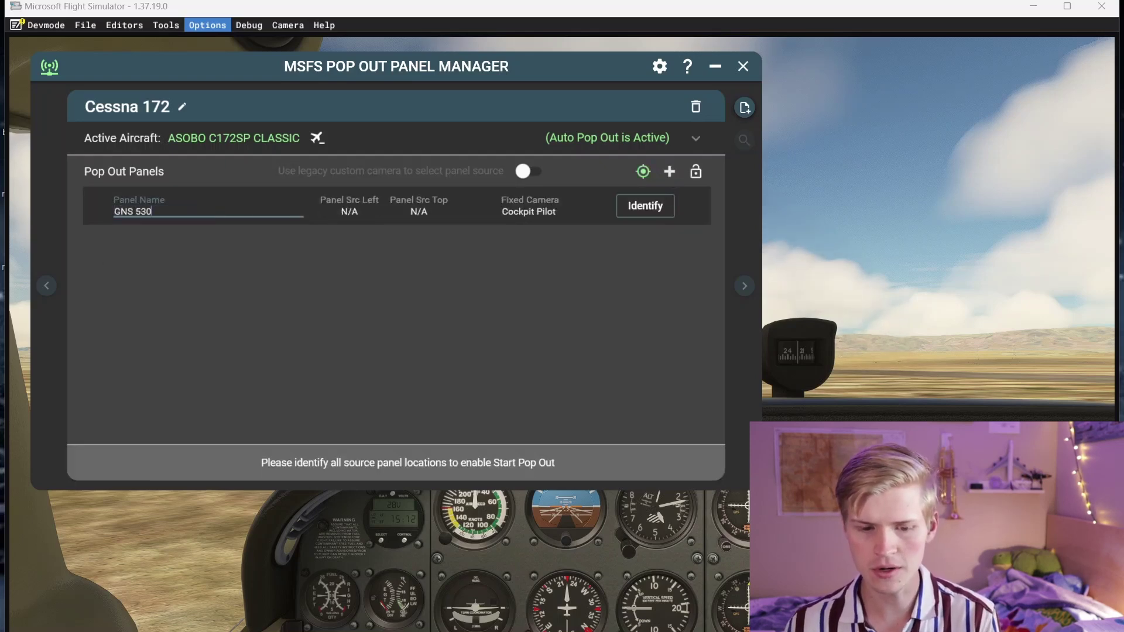
Step: Identify the GNS 530 panel's source by placing its marker on the cockpit's GNS 530 screen, and finish source selection
click(643, 207)
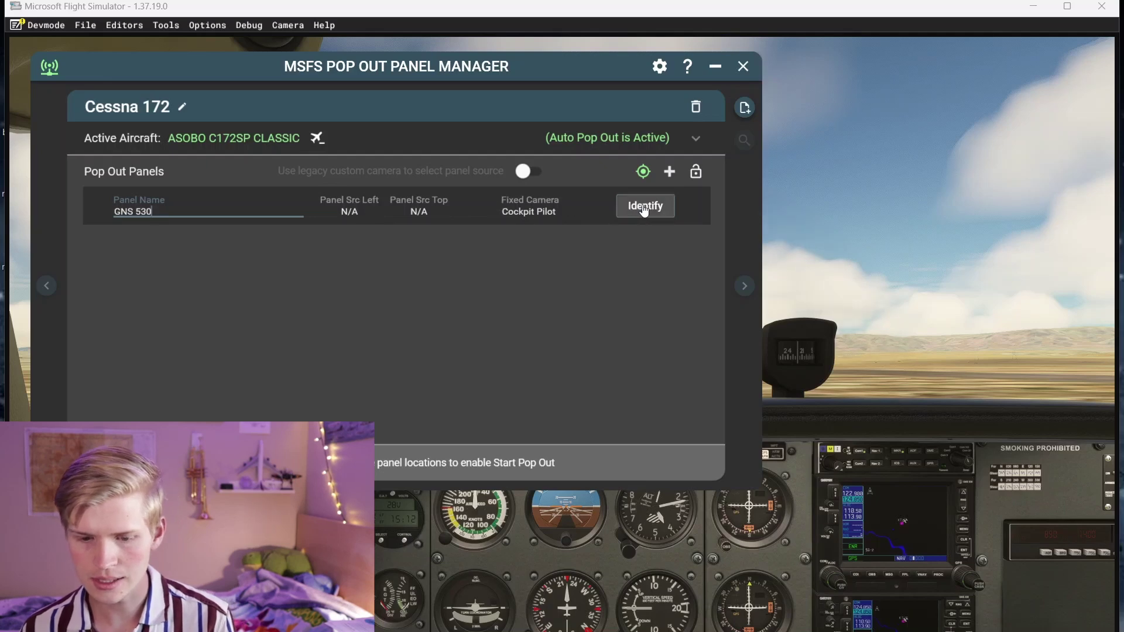
click(903, 535)
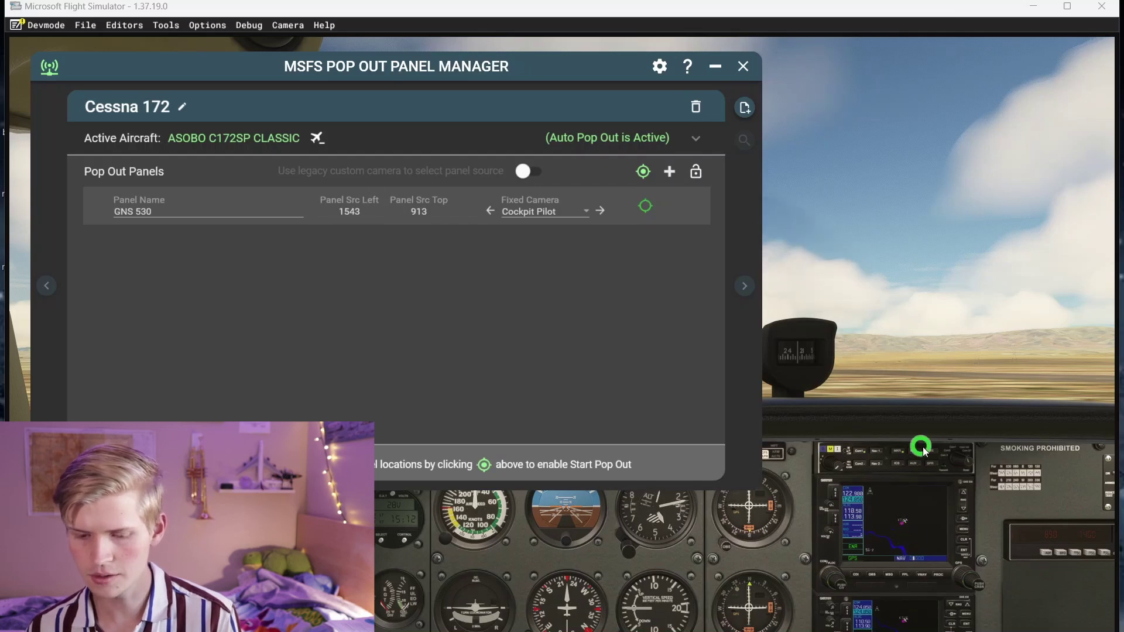
click(896, 521)
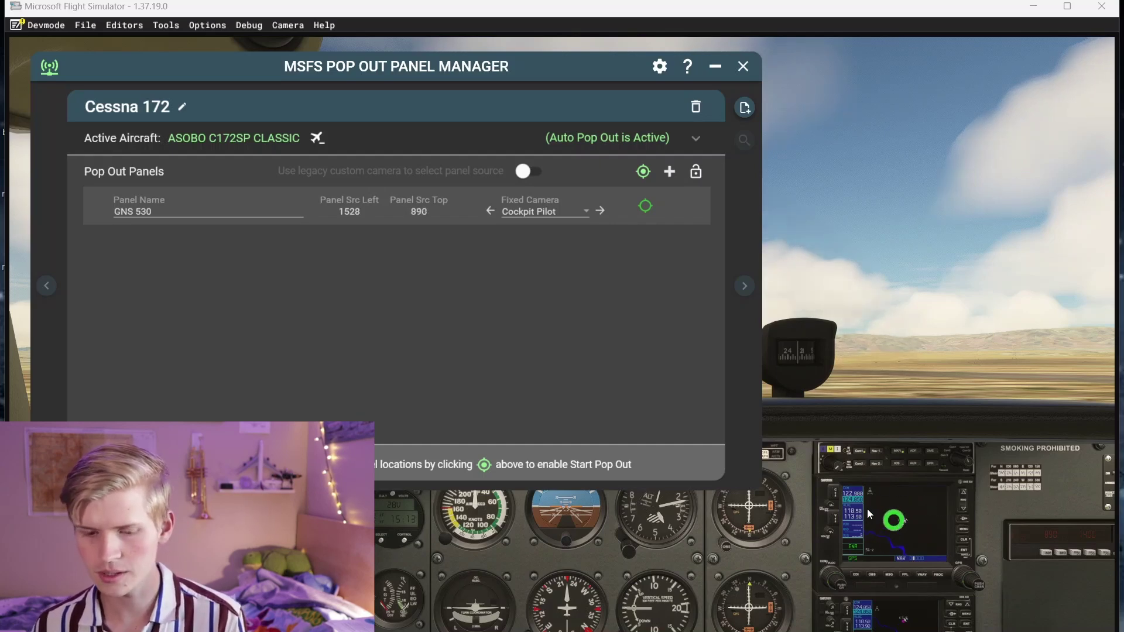
click(644, 174)
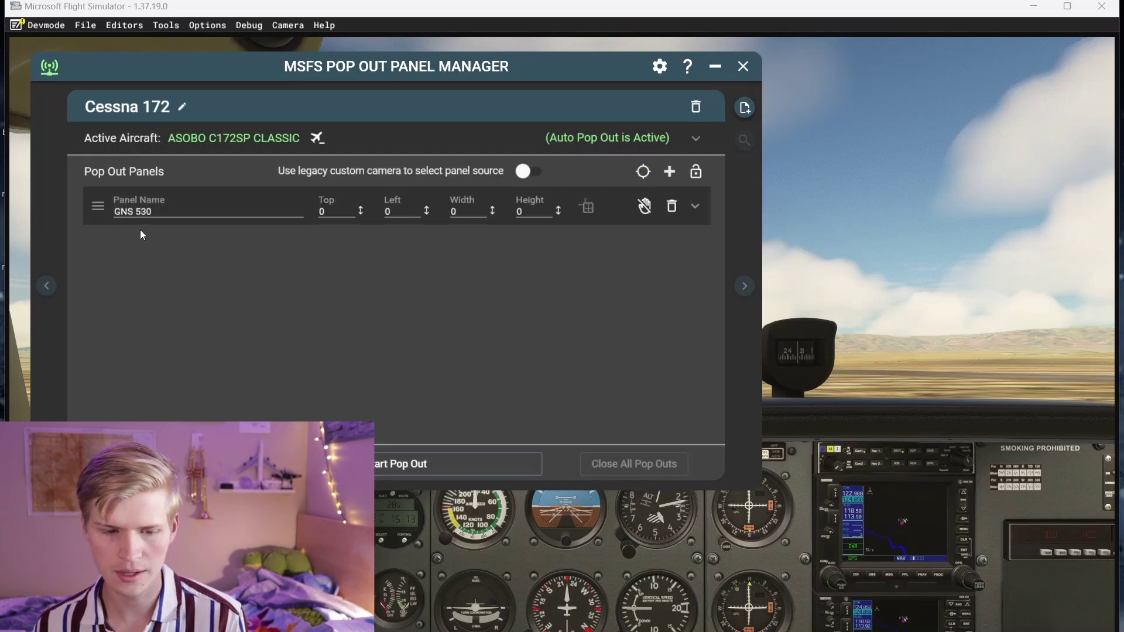
Step: Start the pop out and place the GNS 530 window on display 2 at top 716, left -640, width 640, height 432
click(251, 225)
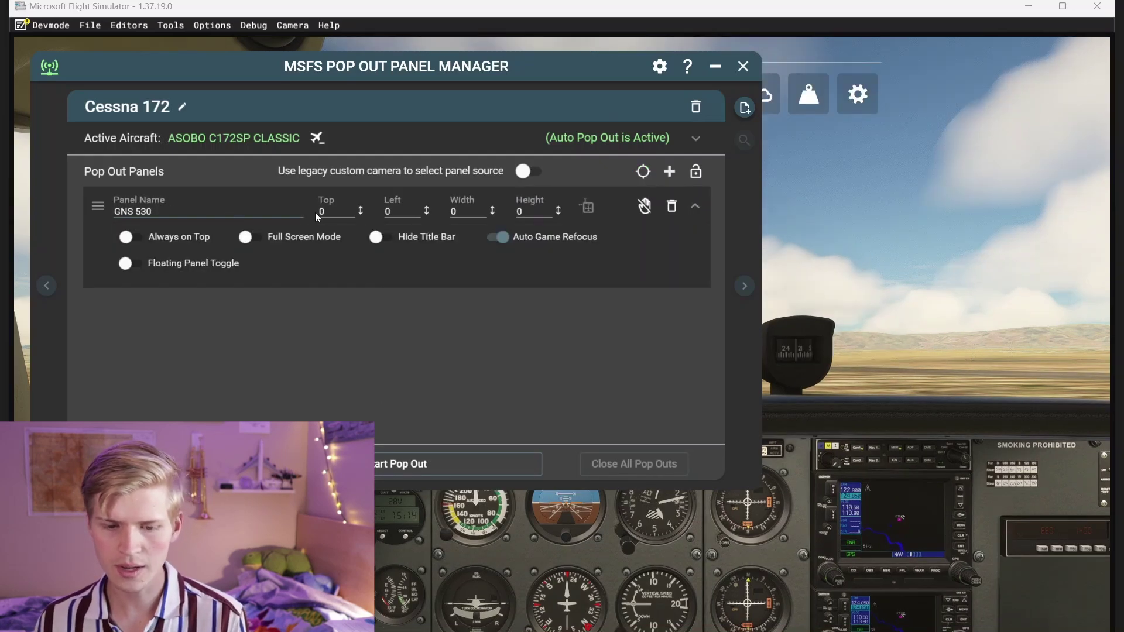
click(396, 476)
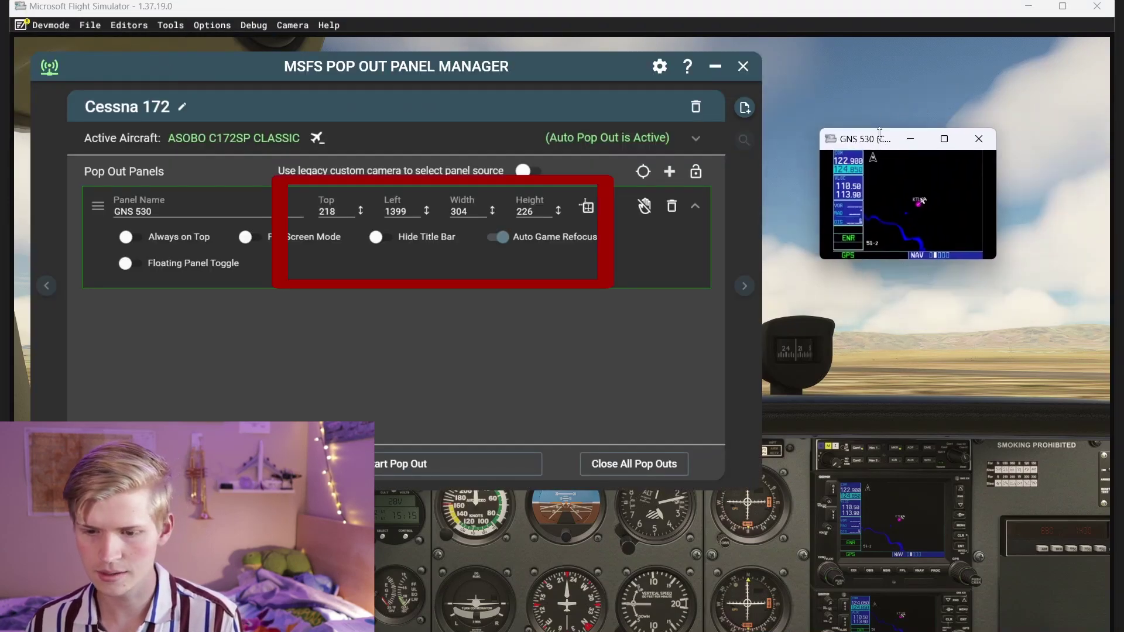
drag(879, 131, 894, 223)
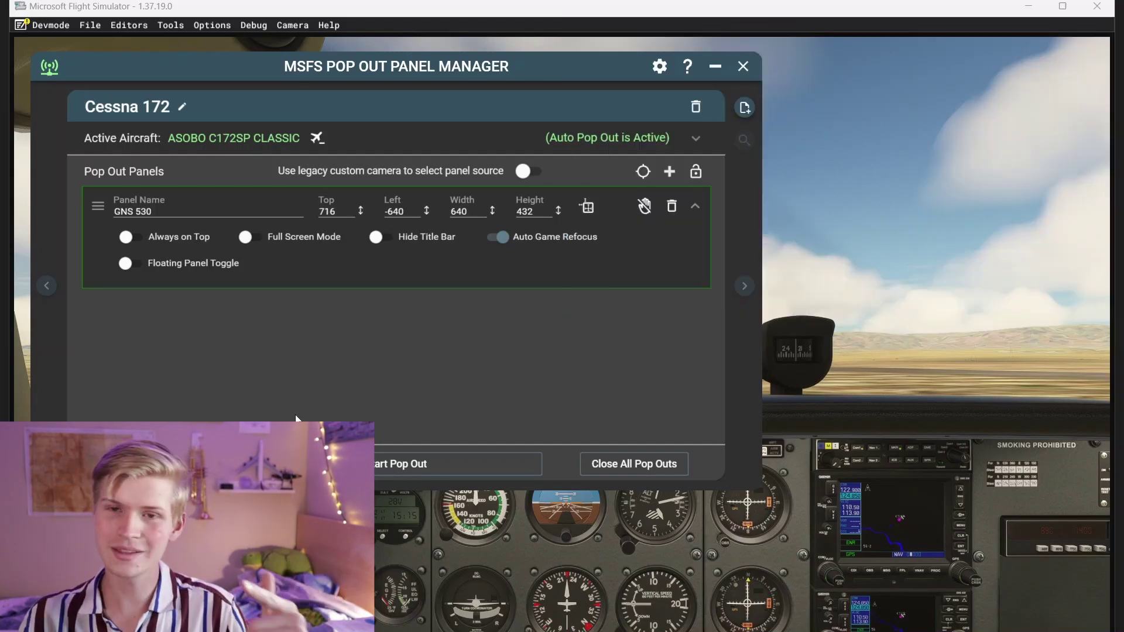
Step: Turn on Full Screen Mode for the GNS 530 pop out panel
click(695, 209)
click(696, 210)
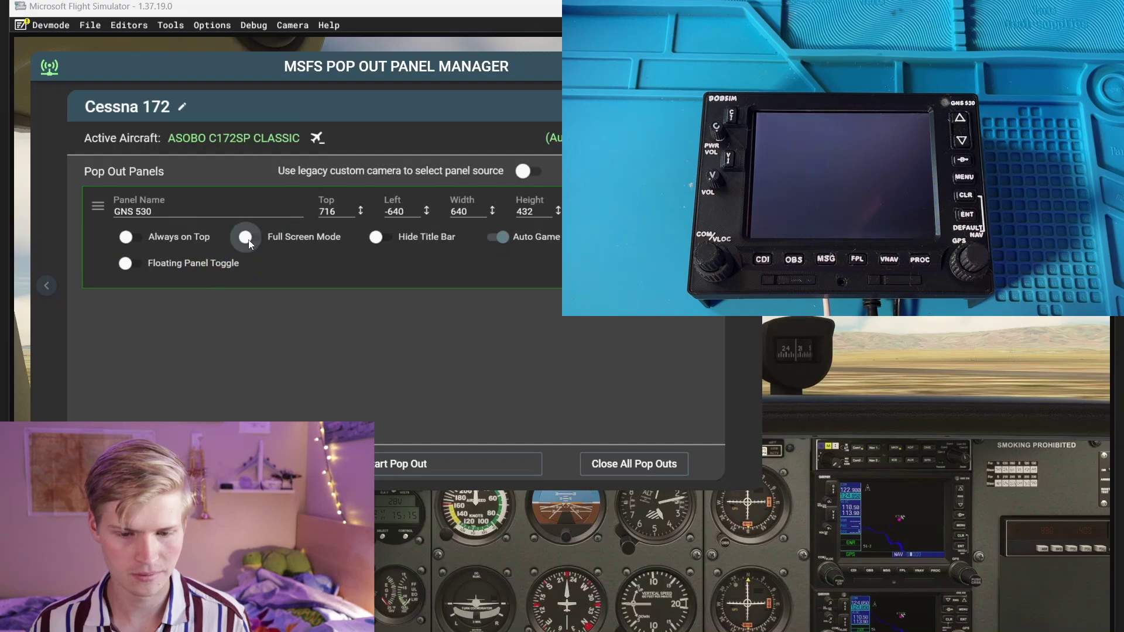
click(248, 239)
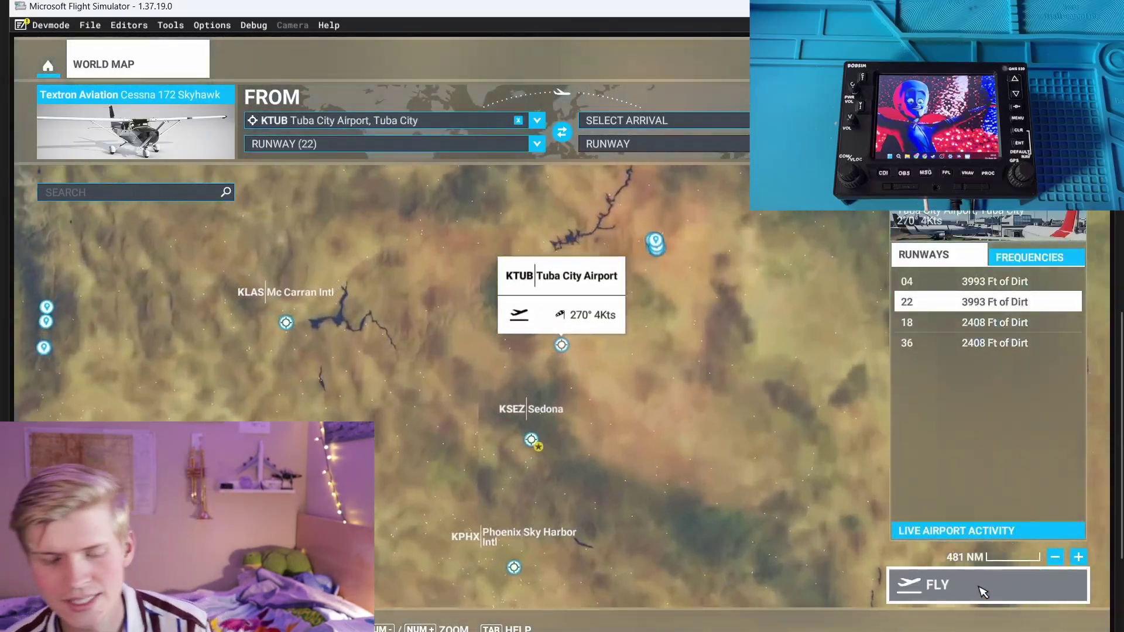
Step: Start a flight in the Cessna 172 Skyhawk from KTUB Tuba City Airport, runway 22, and confirm being ready to fly
click(982, 586)
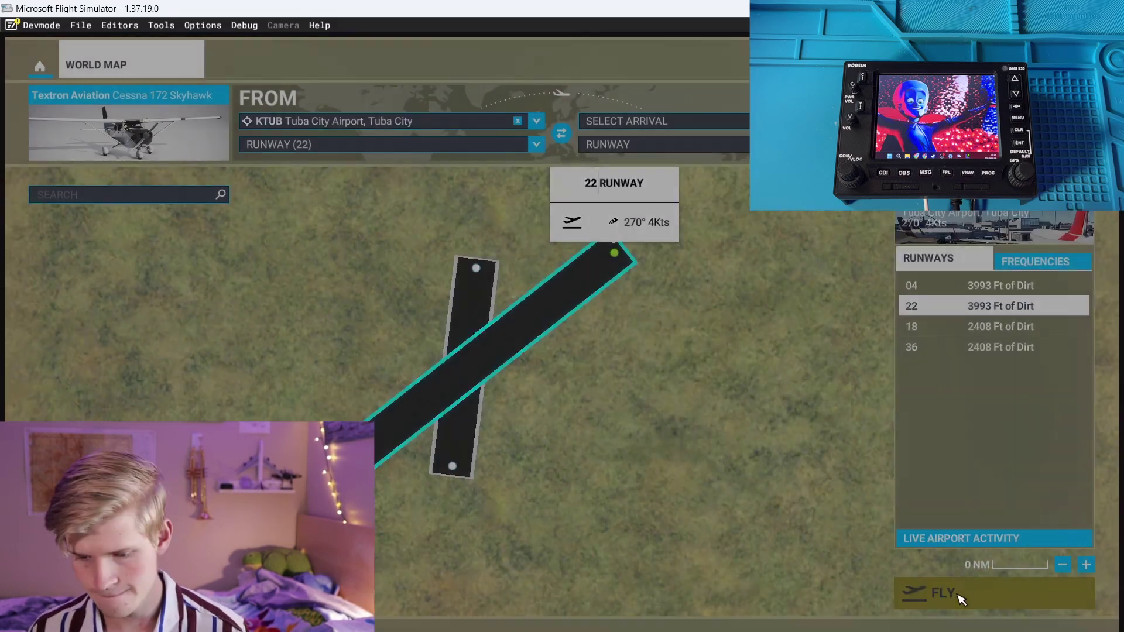
click(960, 596)
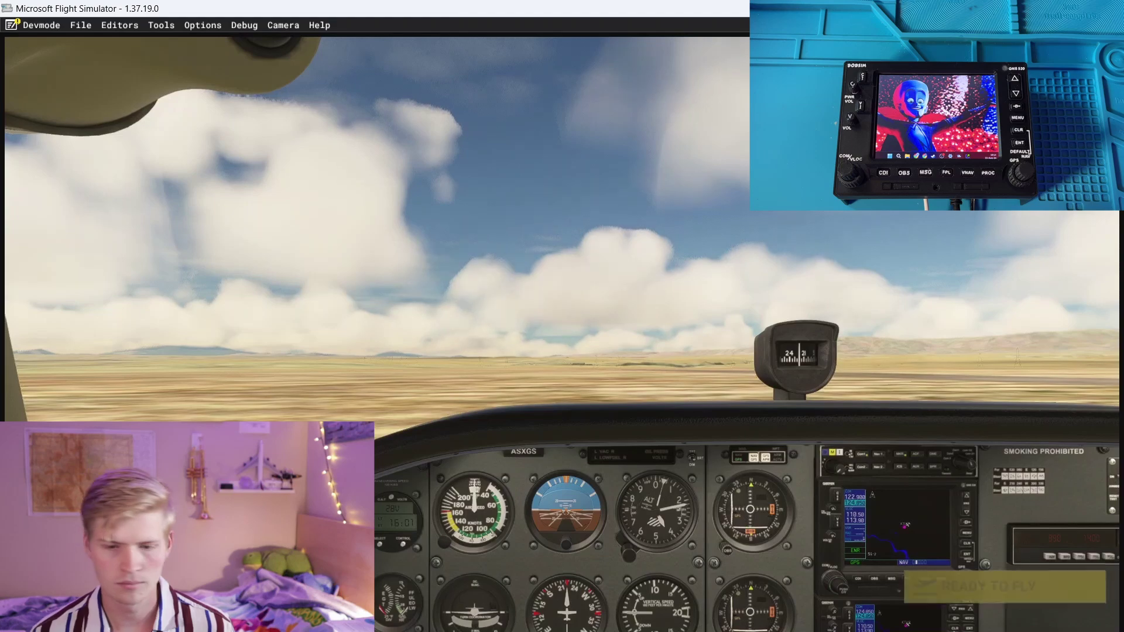
click(986, 595)
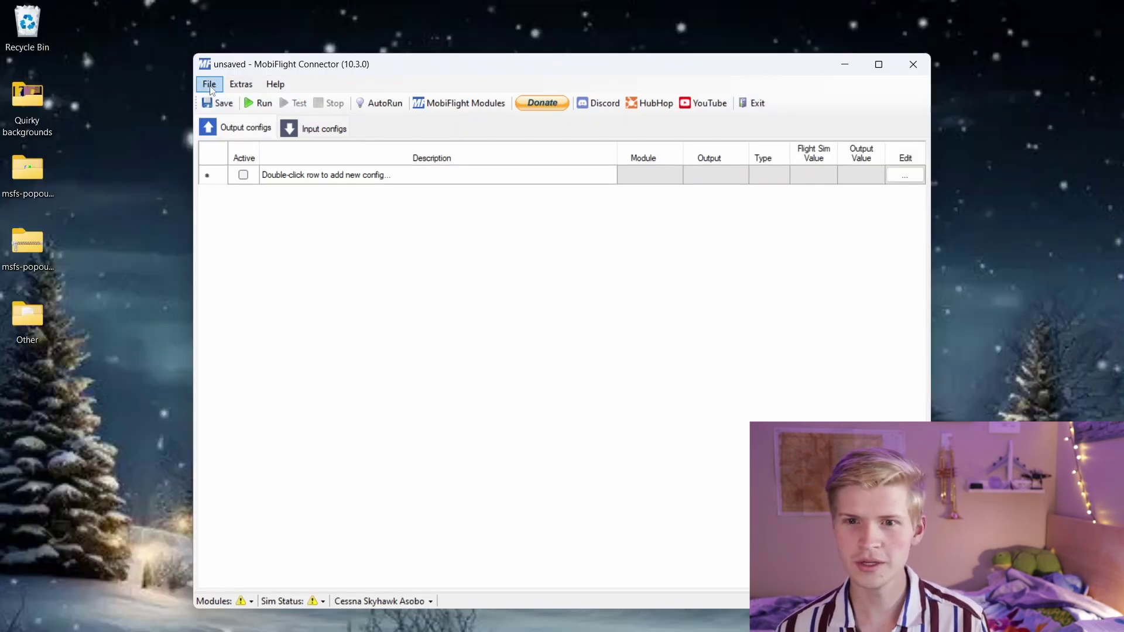
Step: In MobiFlight Connector, begin opening a saved configuration and discard the unsaved changes
click(210, 85)
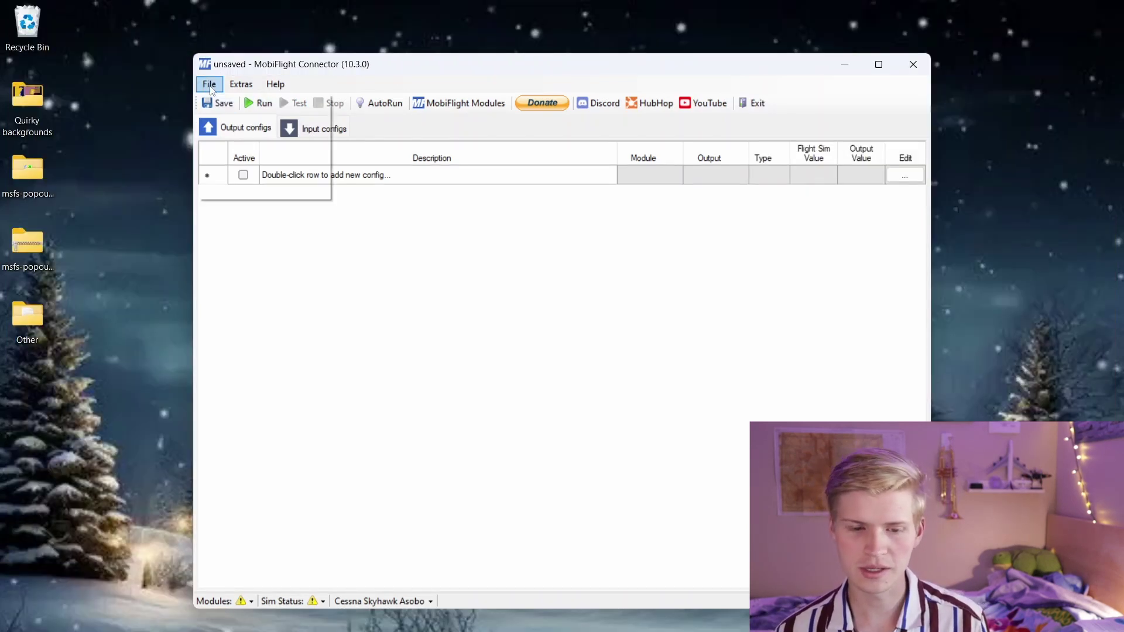
click(232, 123)
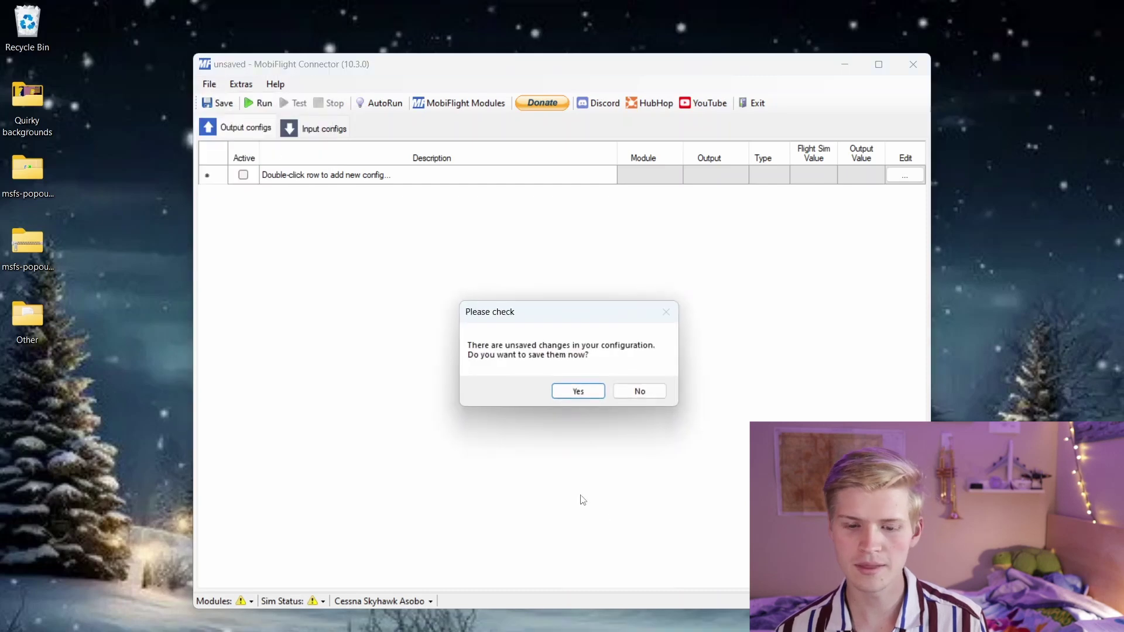
click(638, 391)
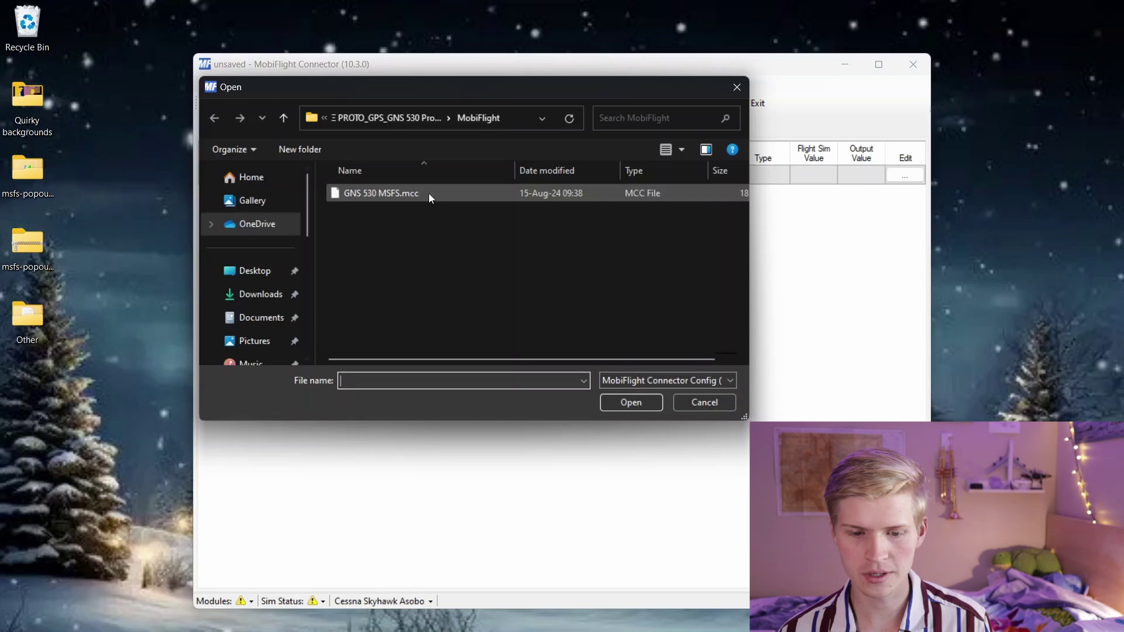
Step: Load GNS 530 MSFS.mcc from the MobiFlight subfolder of the GNS 530 Proto folder in 2-6 Avionics, Radios, Annunciators, and show its input configs
click(281, 117)
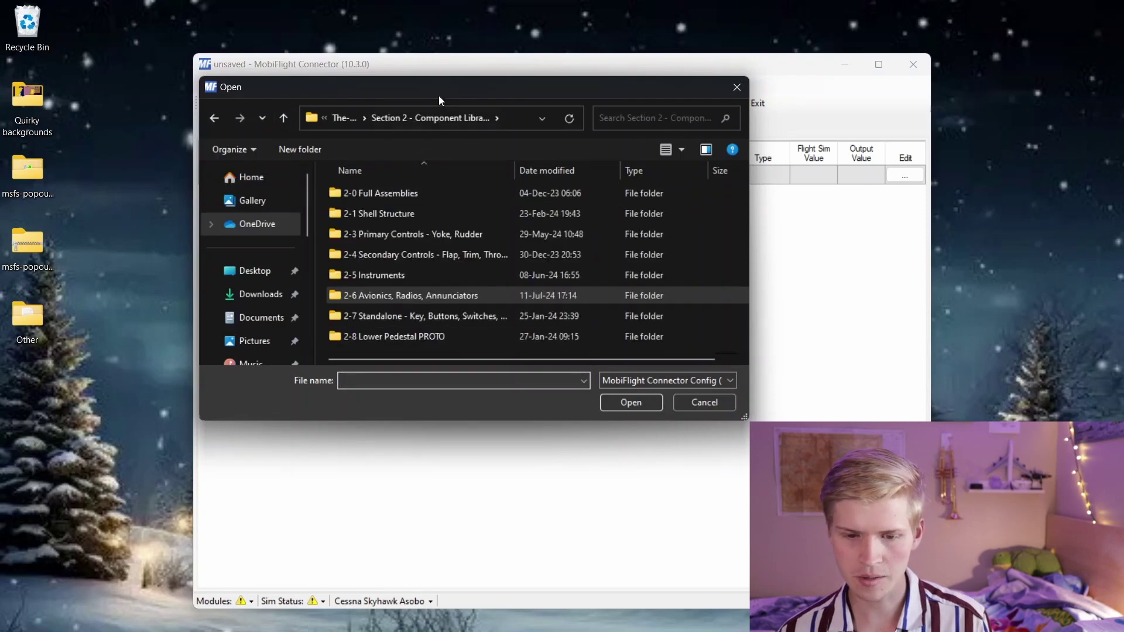
double_click(374, 297)
scroll(414, 334, down, 2)
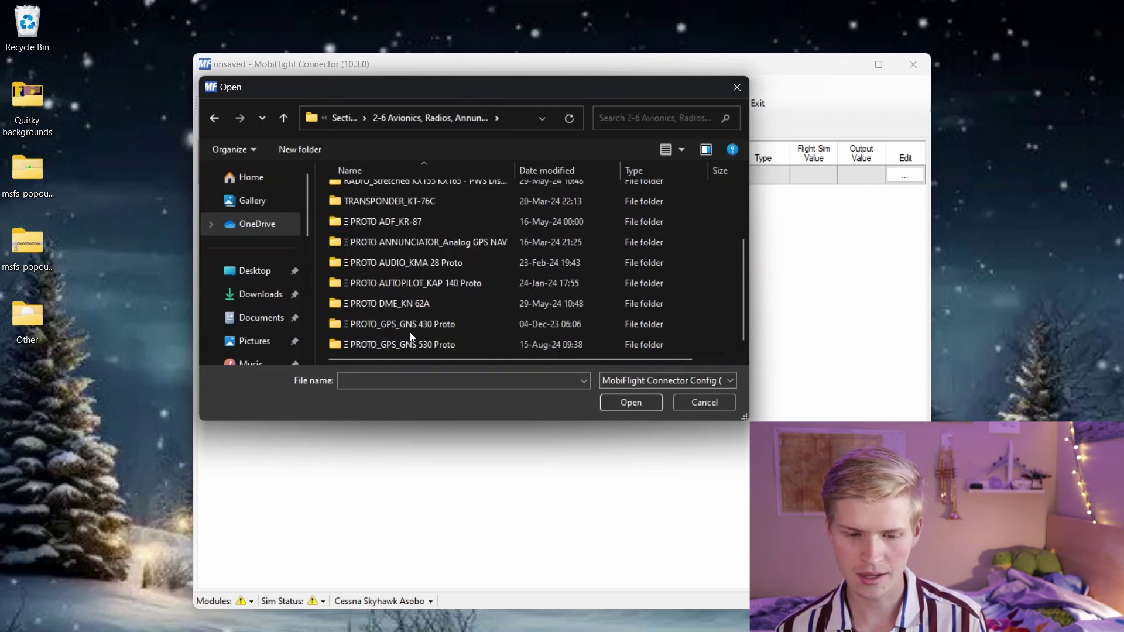
click(374, 344)
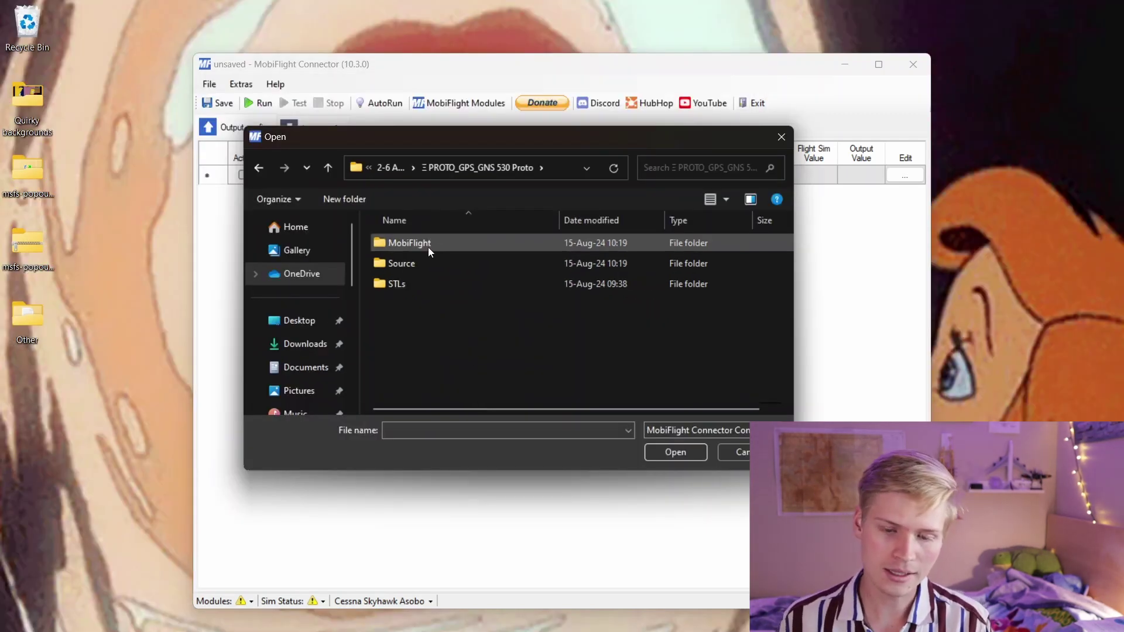
double_click(427, 247)
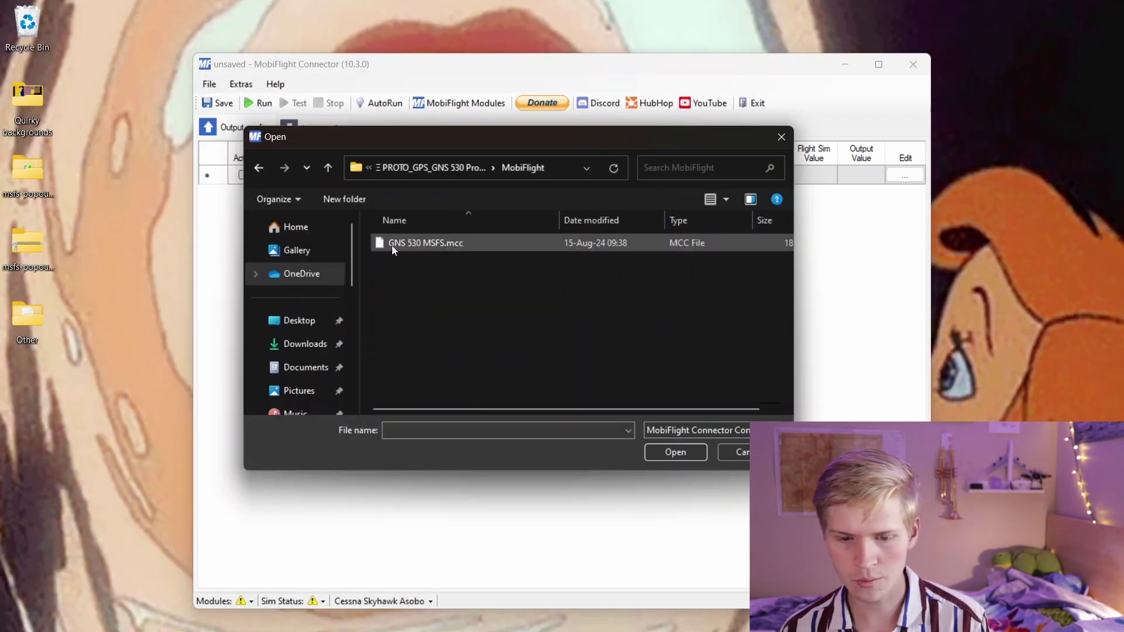
click(429, 245)
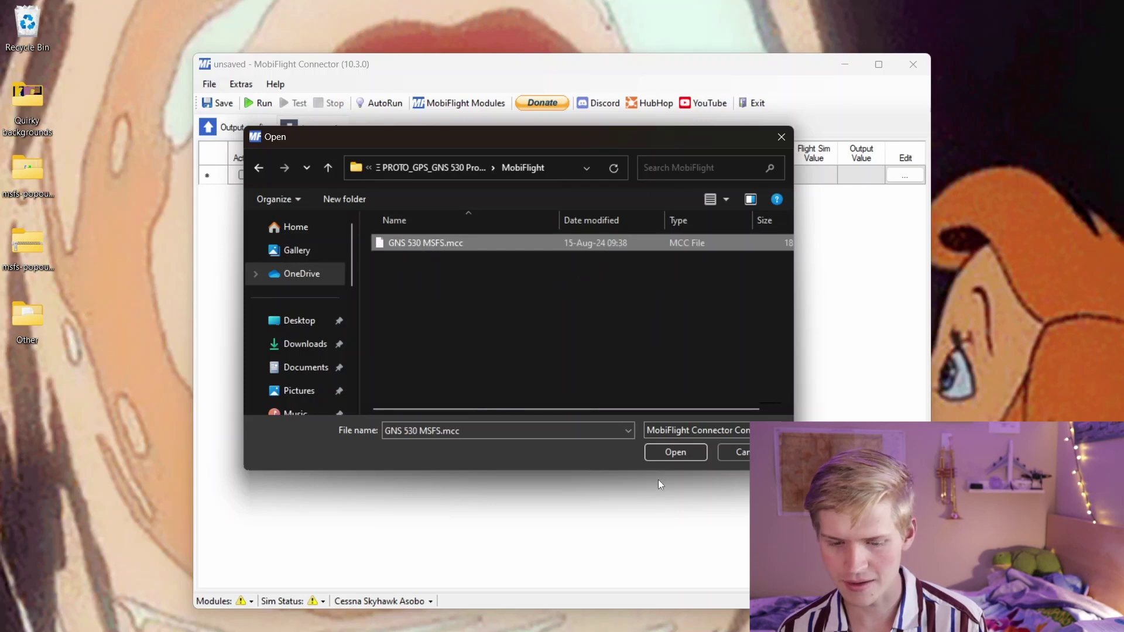
click(689, 458)
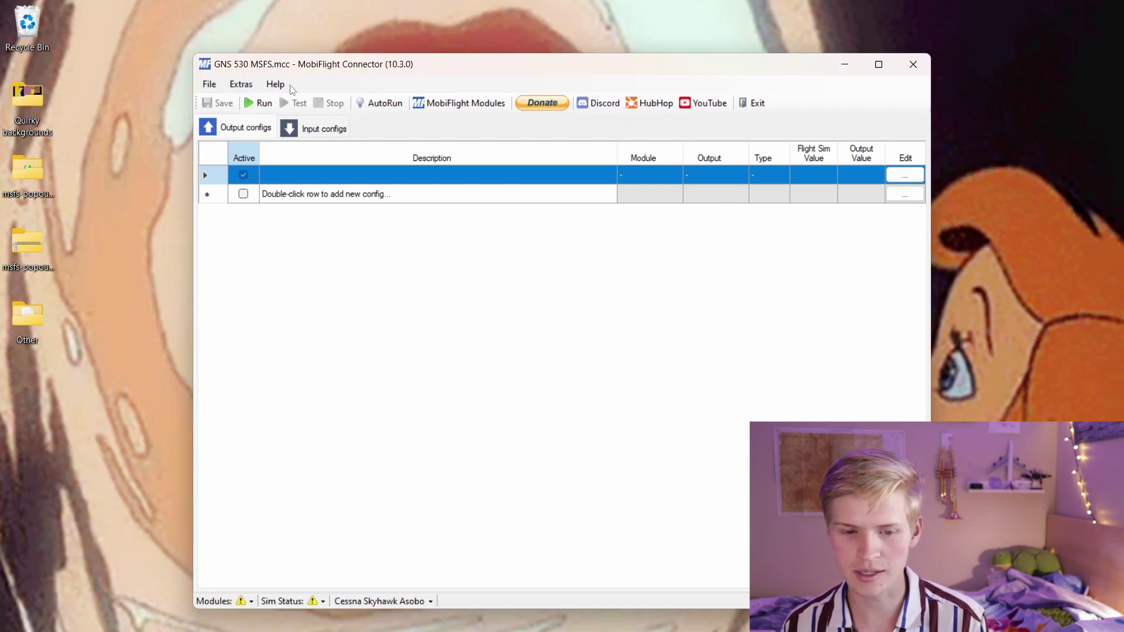
click(257, 129)
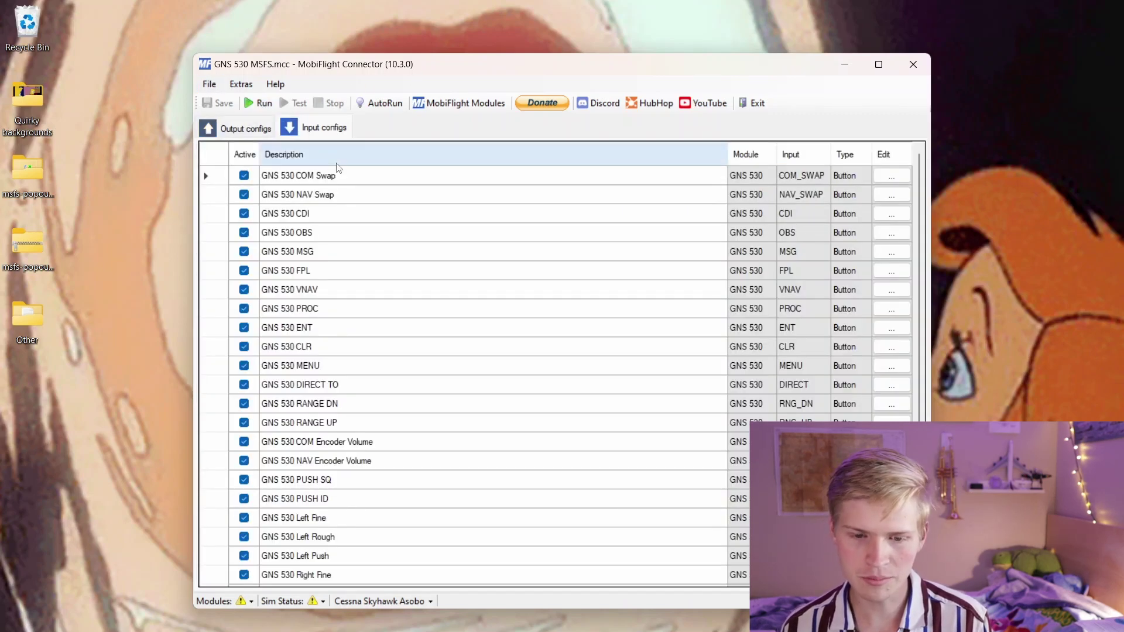
scroll(351, 359, down, 1)
scroll(353, 362, up, 1)
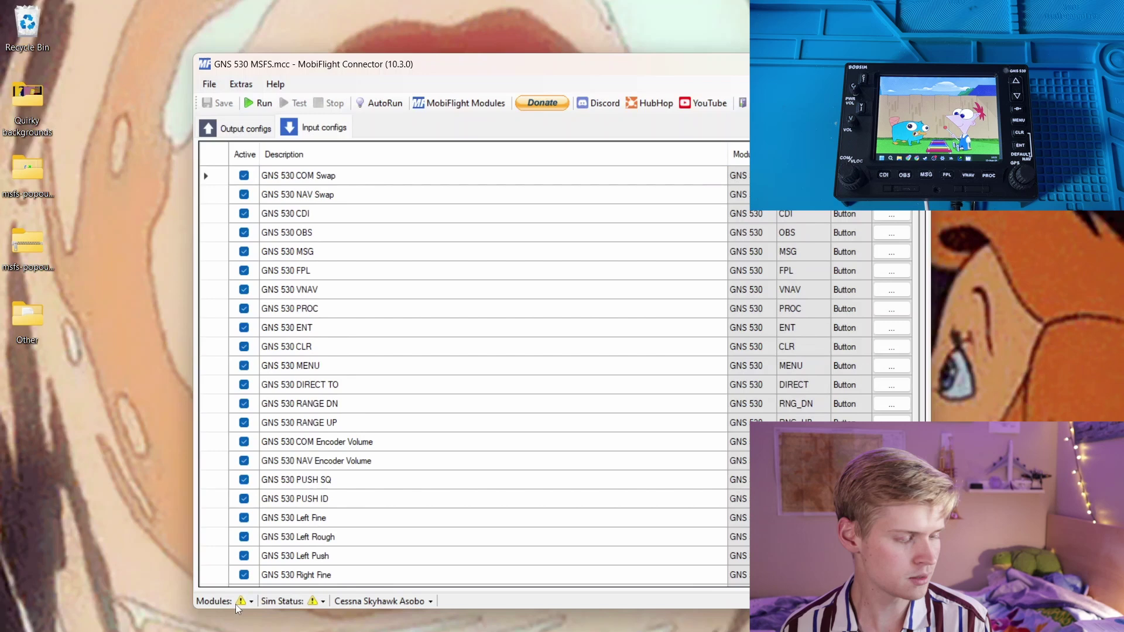
Step: Update the firmware of the compatible module on COM4 as an Arduino Mega 2560
click(482, 105)
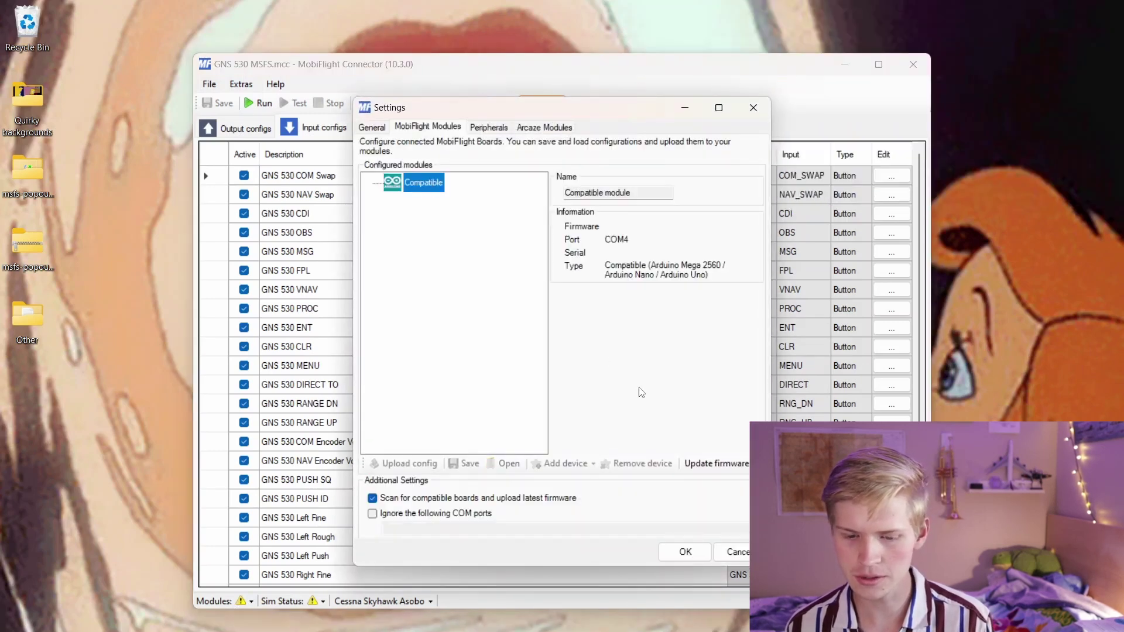
click(702, 463)
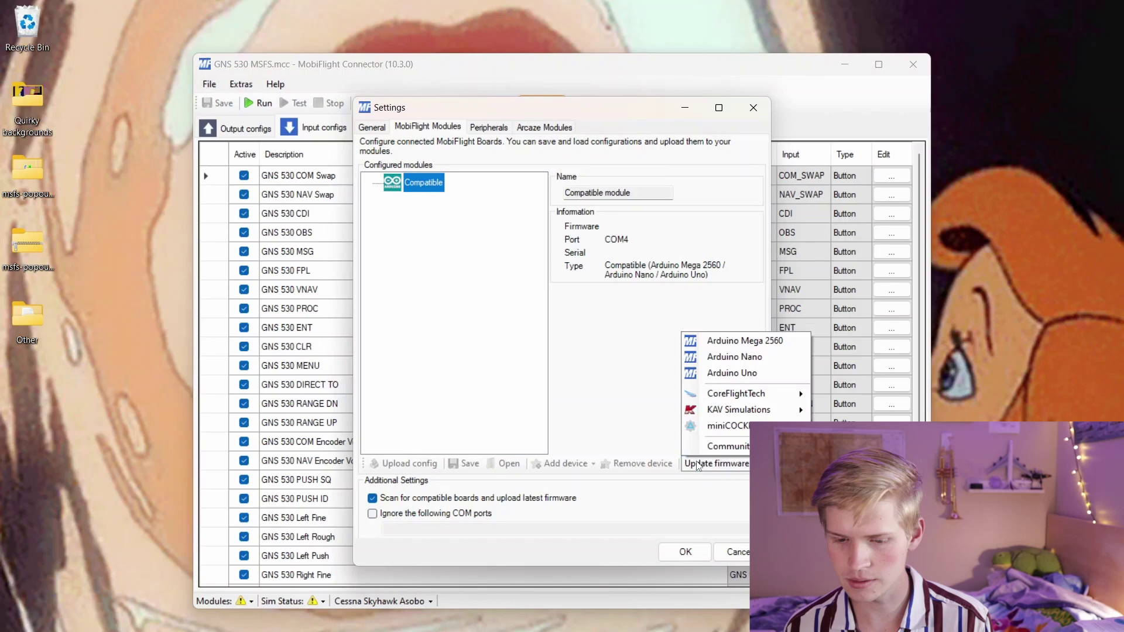
click(746, 344)
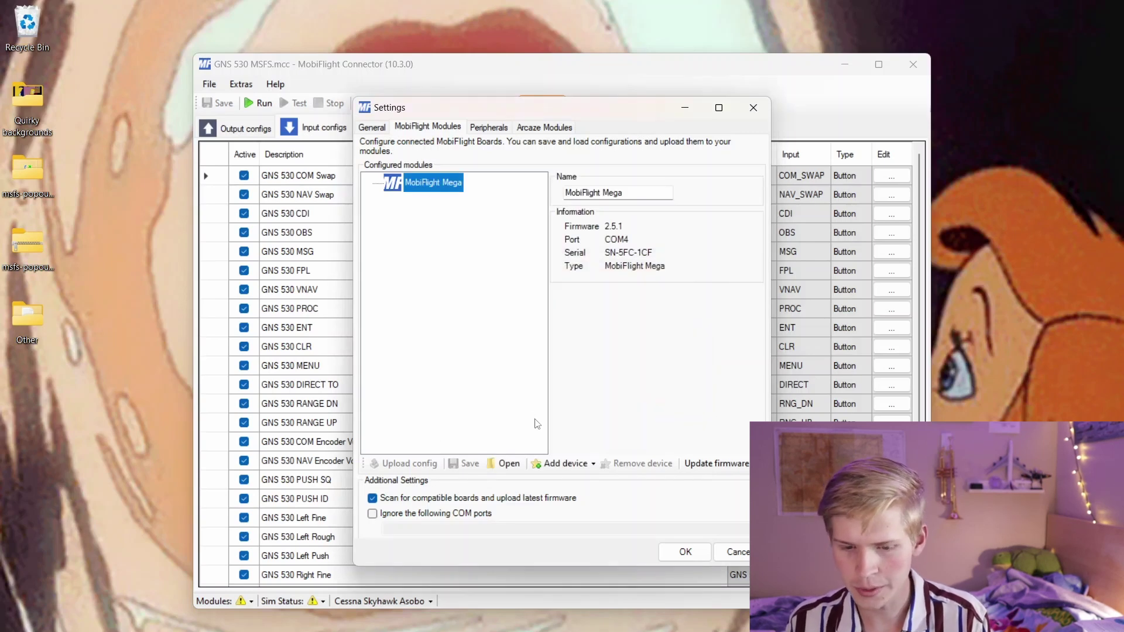
Step: Load the module configuration GNS_530 Onboard Arduino V1.2 .mfmc, upload it to the MobiFlight Mega board, and accept the settings
click(514, 469)
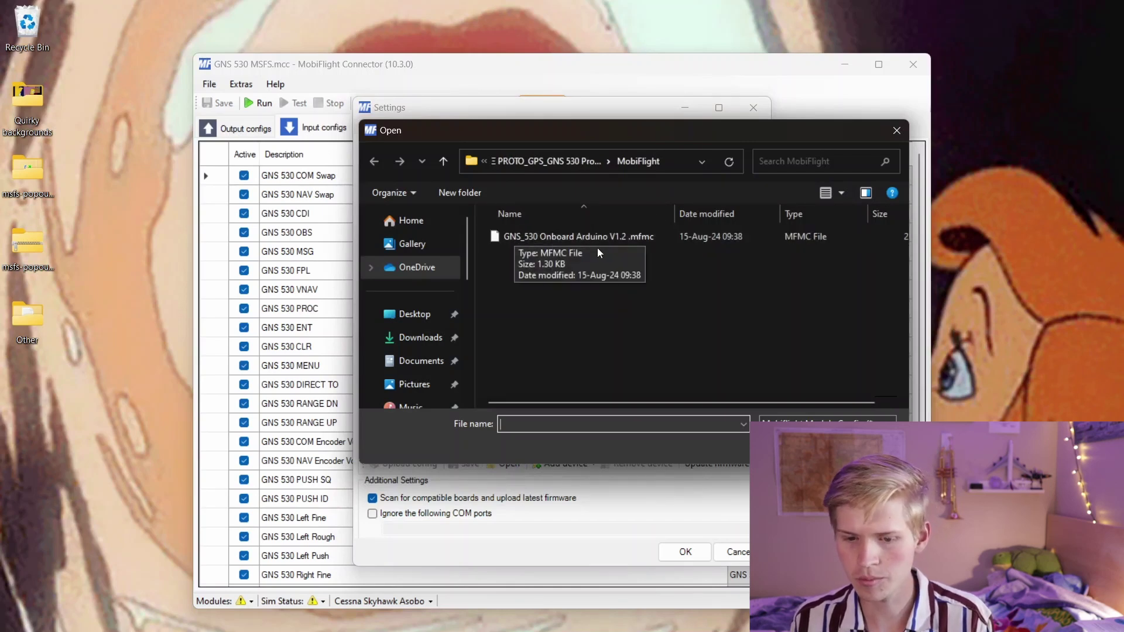
double_click(644, 241)
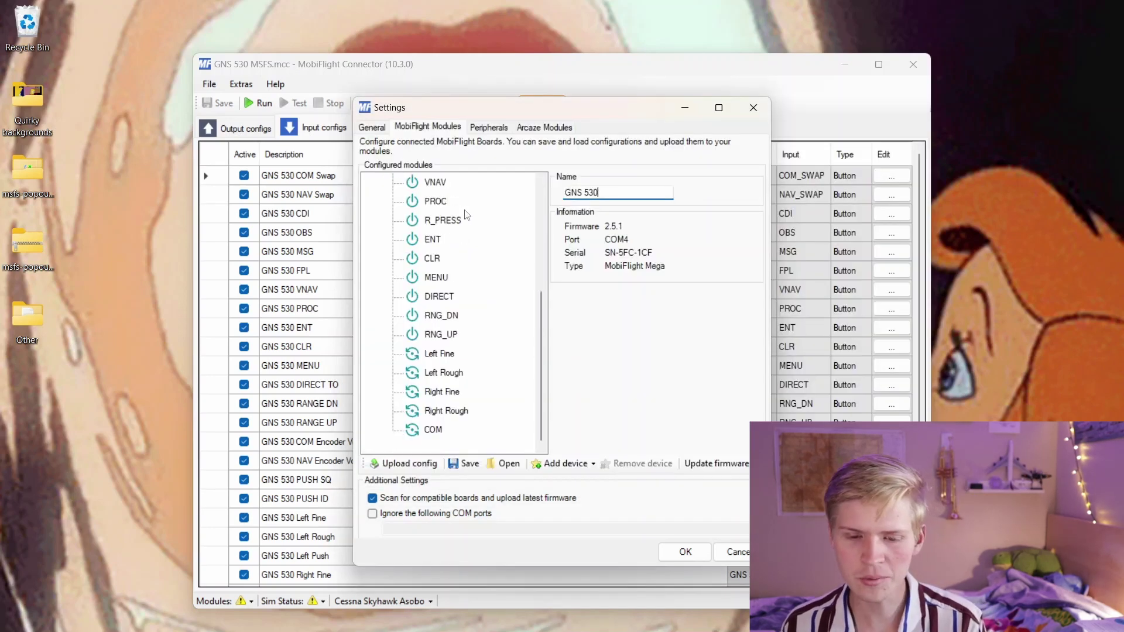
click(398, 468)
click(596, 391)
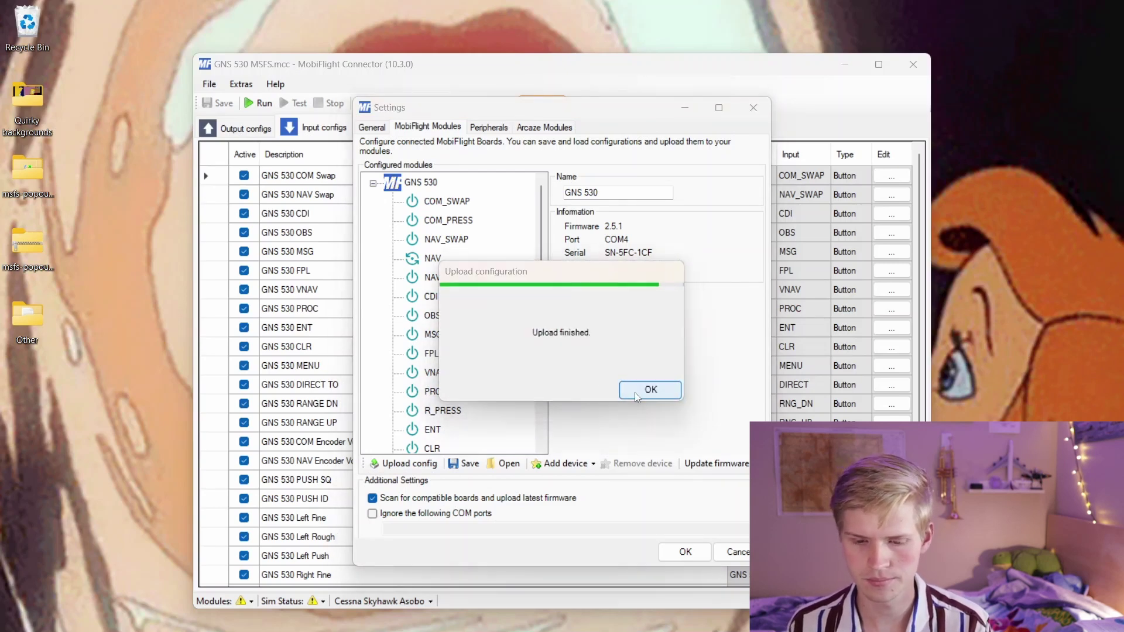
click(642, 391)
click(683, 552)
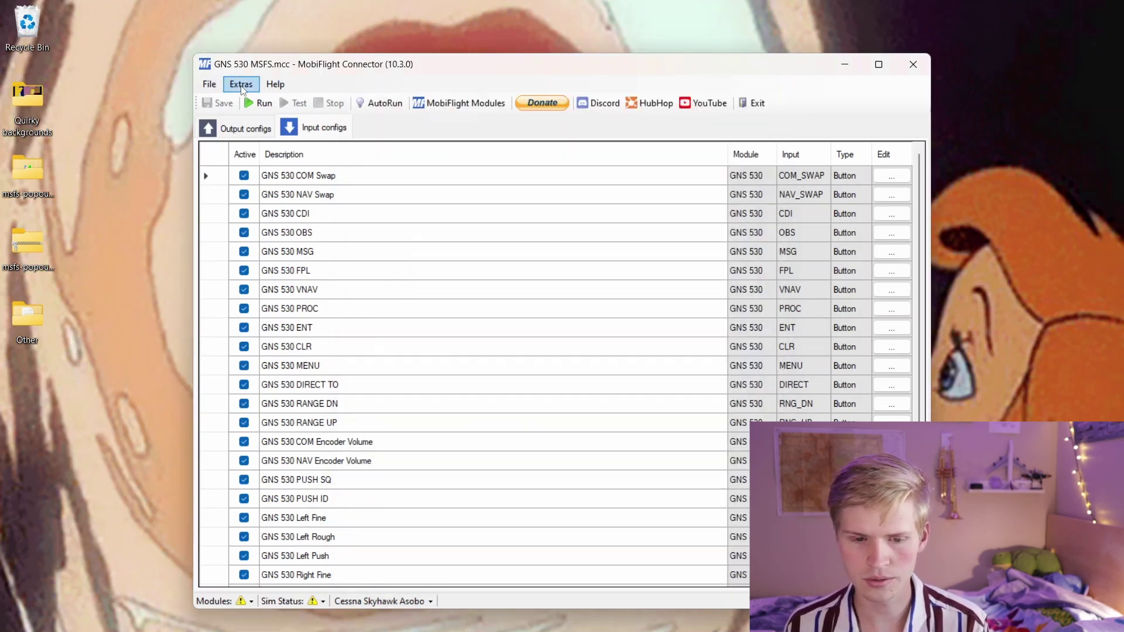
Step: Assign the configuration's orphaned GNS 530 serial to the connected GNS 530 module, and run the configuration
click(241, 86)
click(285, 151)
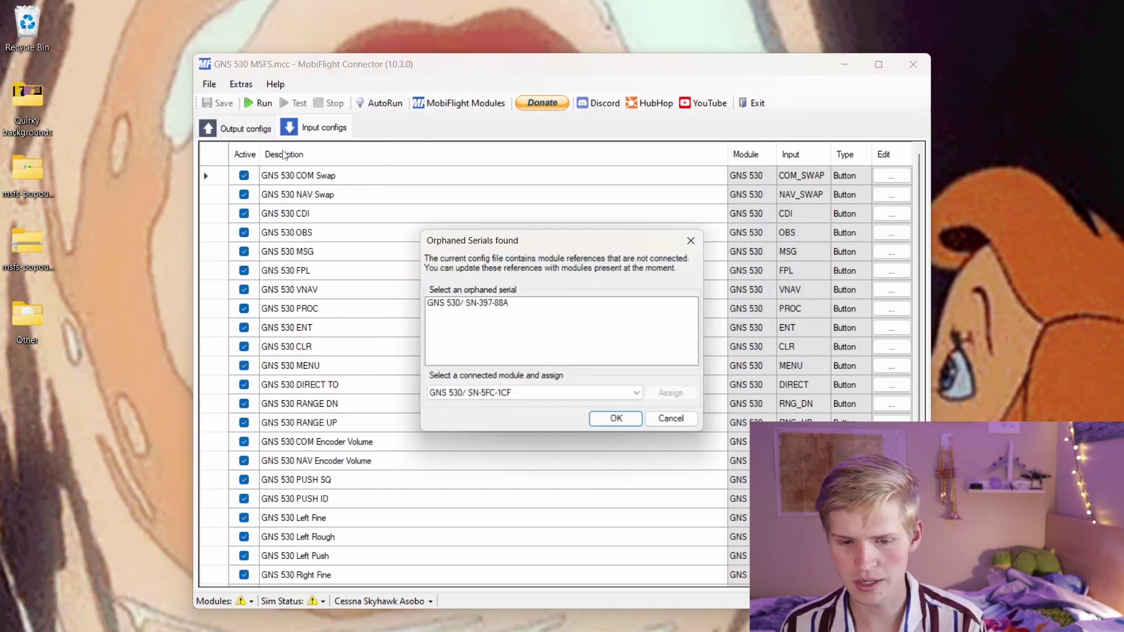
click(483, 303)
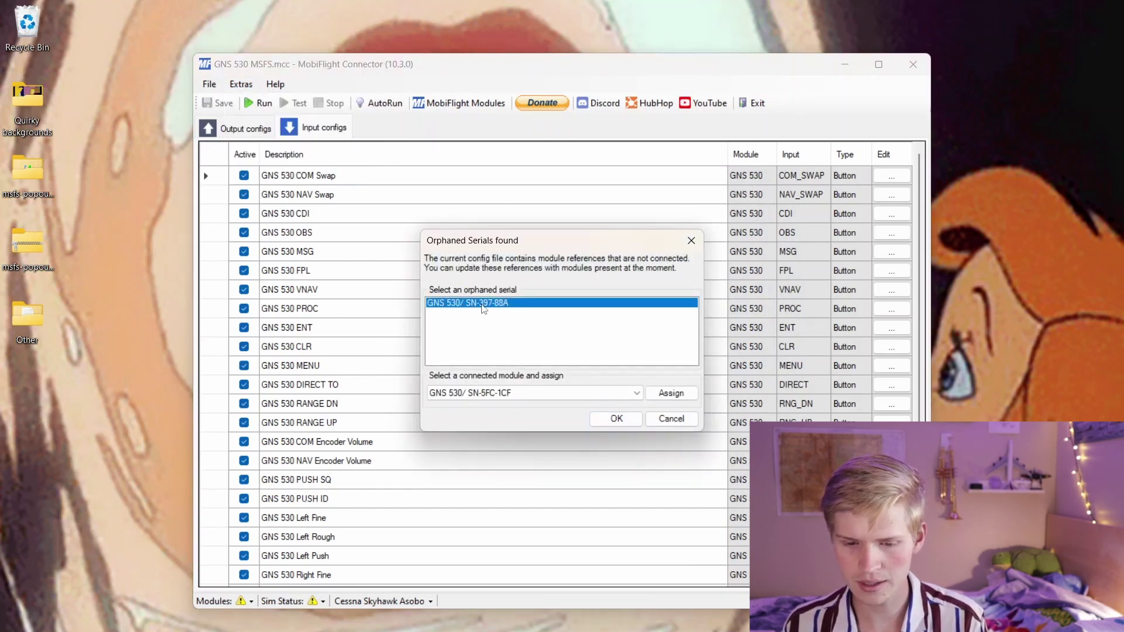
click(512, 398)
click(510, 407)
click(508, 396)
click(511, 410)
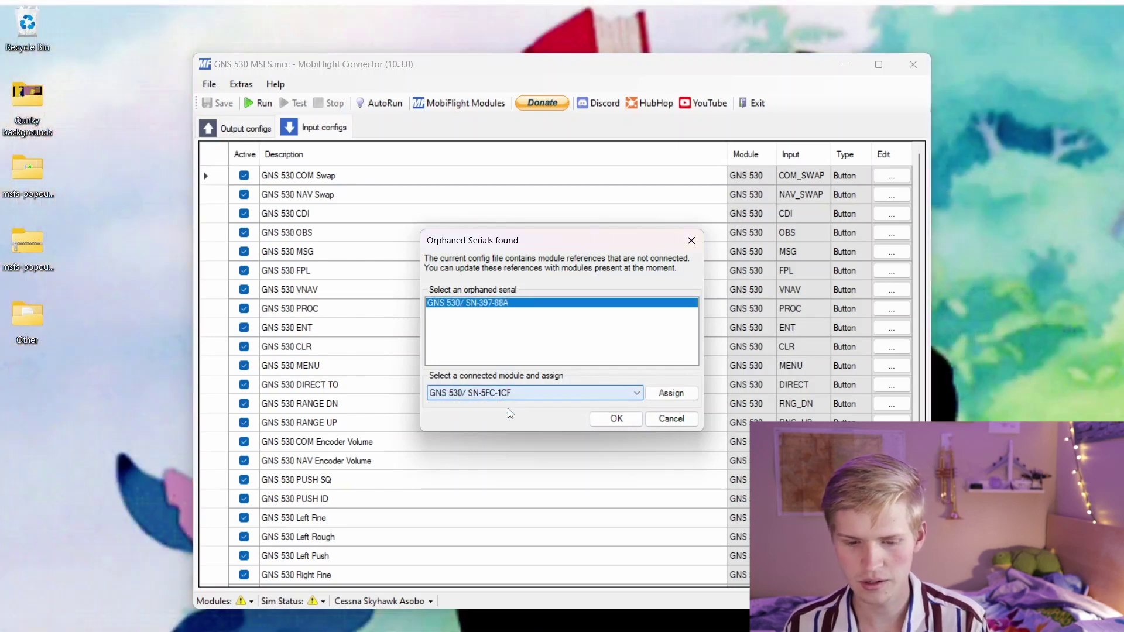
click(511, 405)
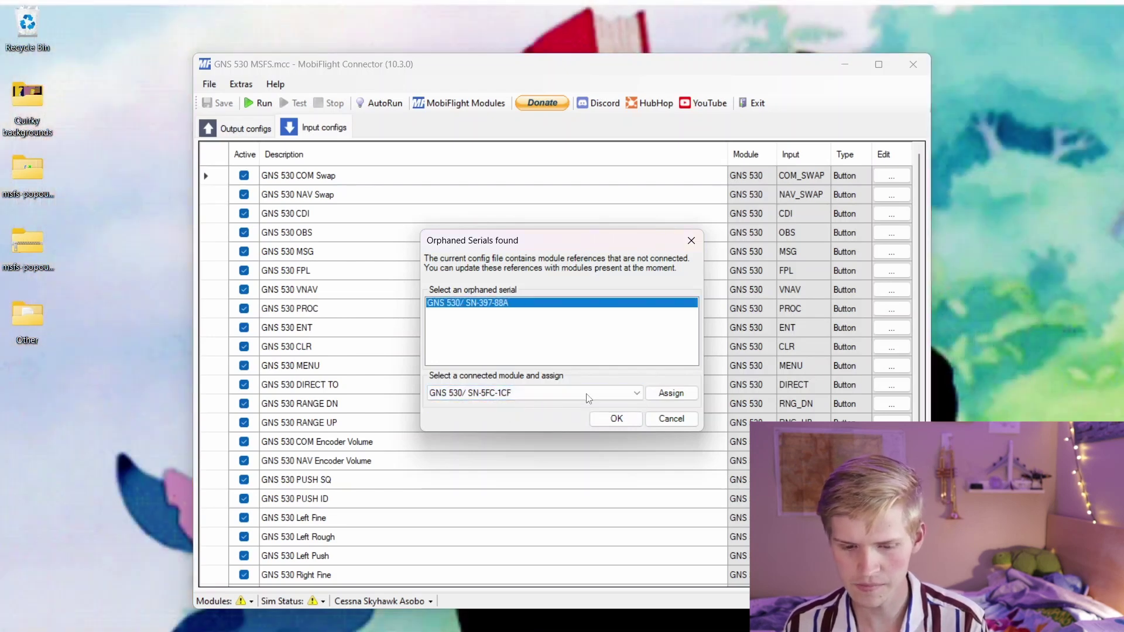
click(676, 398)
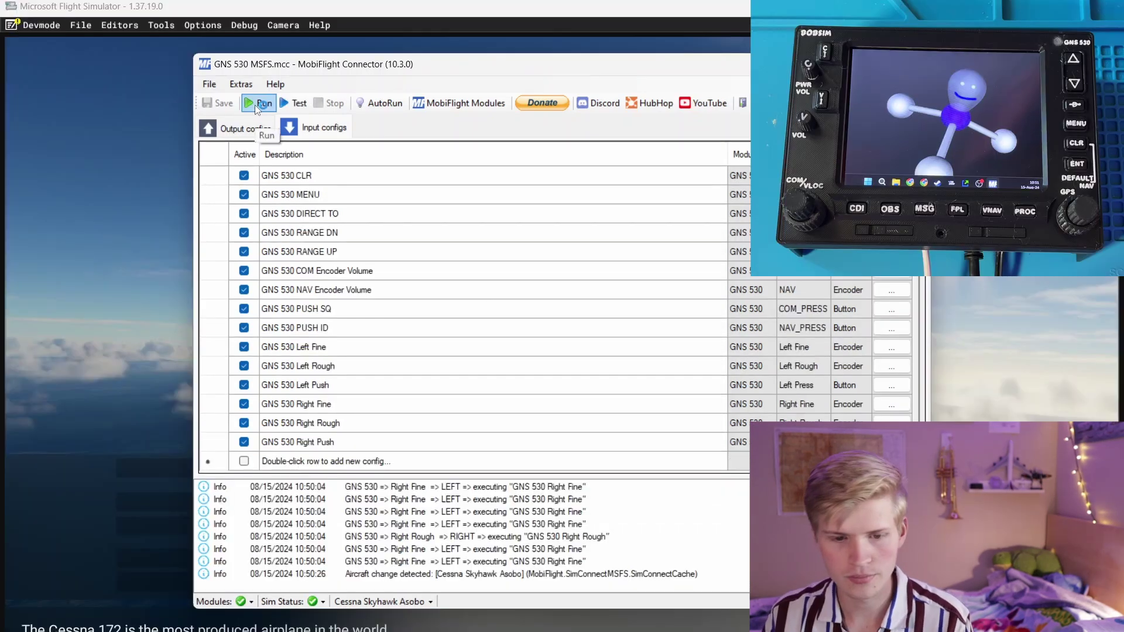
click(255, 104)
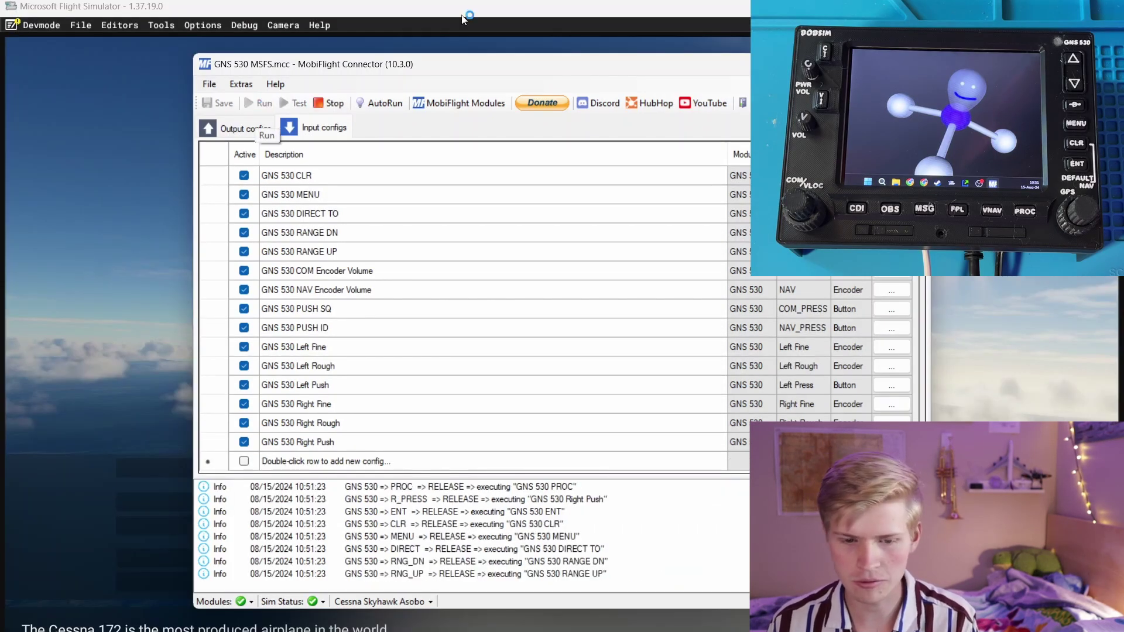